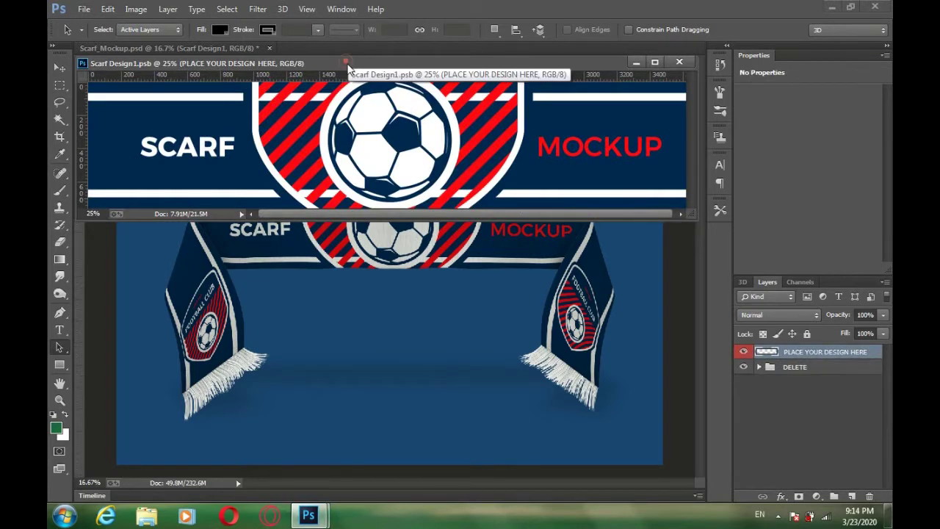
- Dock the Scarf Design1.psb window, expand the DELETE group and delete its mockup and scarf text layers
{"action": "left_click_drag", "start_coordinate": [349, 66], "coordinate": [330, 49]}
{"action": "left_click", "coordinate": [759, 367]}
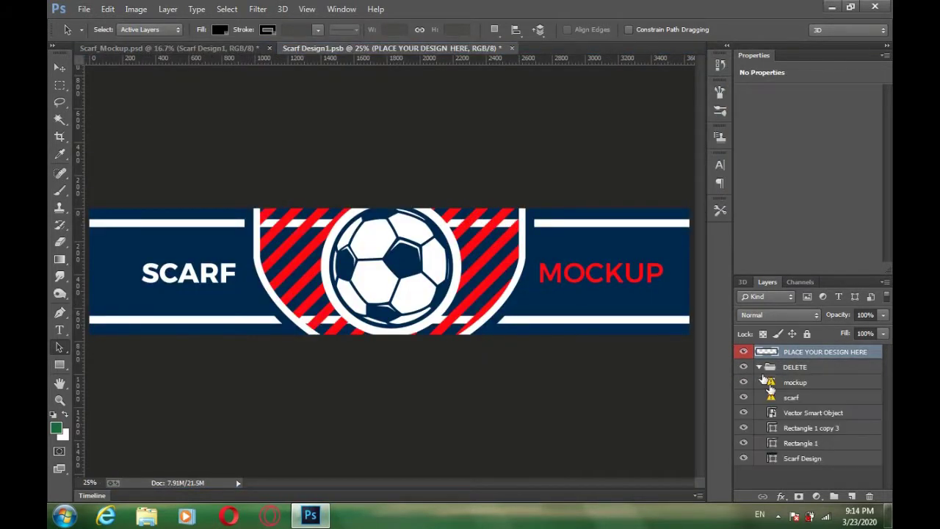
{"action": "left_click", "coordinate": [795, 382]}
{"action": "key", "text": "Delete"}
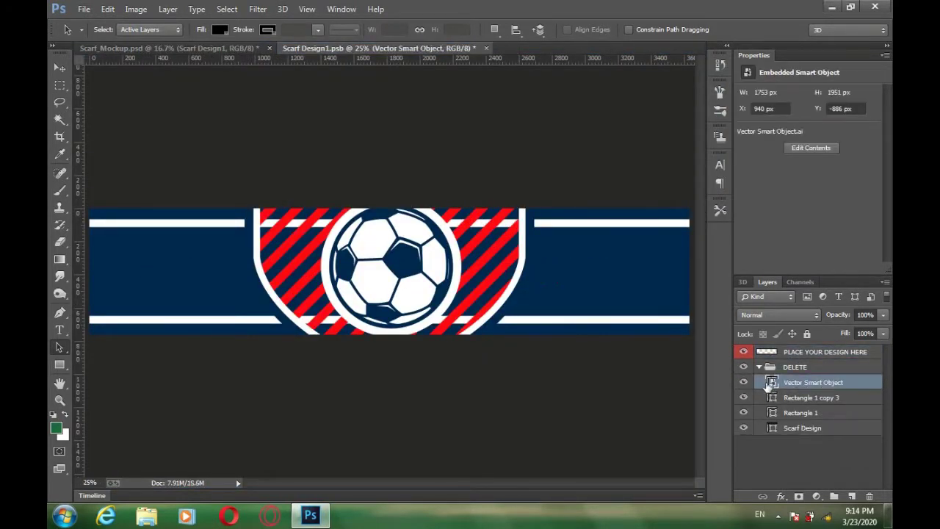
- Recolour the Scarf Design background layer with the green foreground colour 1c6b3a
{"action": "left_click", "coordinate": [743, 428]}
{"action": "left_click", "coordinate": [744, 427]}
{"action": "double_click", "coordinate": [772, 427]}
{"action": "left_click", "coordinate": [58, 427]}
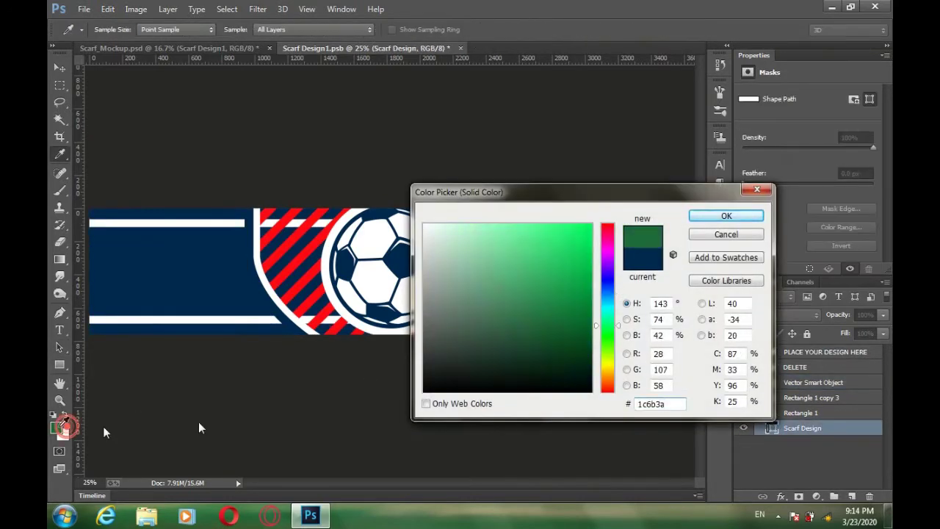
{"action": "left_click", "coordinate": [725, 216]}
- Set the fill of the lower stripe, Rectangle 1 copy 3, to black 000000
{"action": "left_click", "coordinate": [771, 412]}
{"action": "double_click", "coordinate": [771, 398]}
{"action": "left_click", "coordinate": [423, 391]}
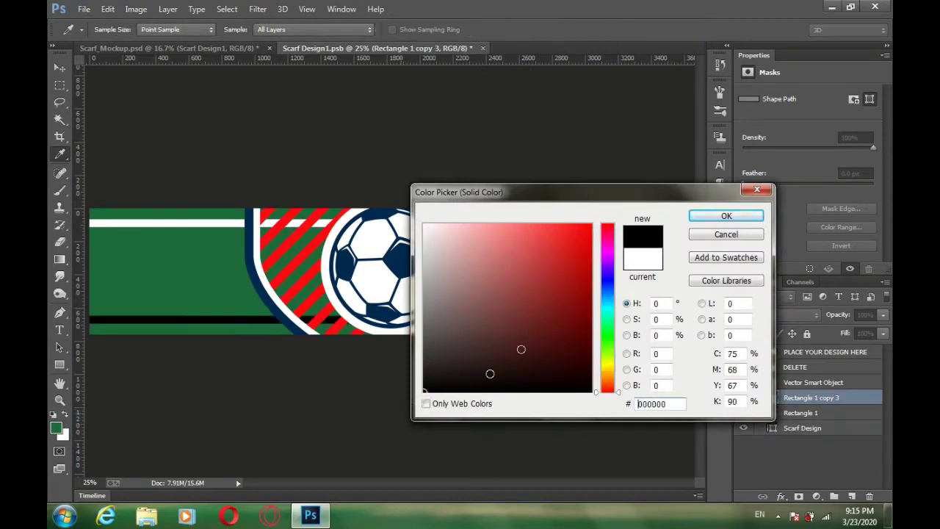
{"action": "left_click", "coordinate": [711, 217]}
- Delete the Vector Smart Object layer holding the football crest
{"action": "double_click", "coordinate": [773, 383]}
{"action": "left_click", "coordinate": [473, 206]}
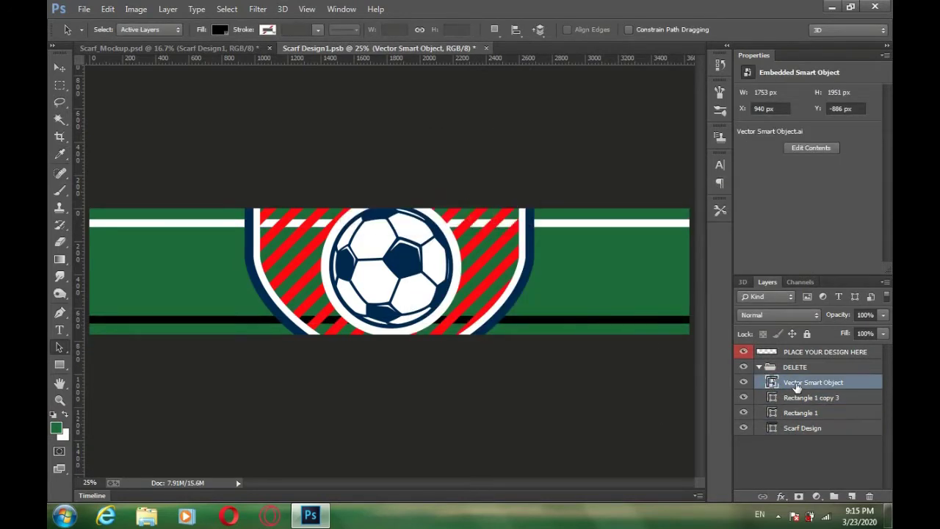
{"action": "key", "text": "Delete"}
- Set the fill of the upper stripe, Rectangle 1, to black
{"action": "double_click", "coordinate": [772, 397]}
{"action": "left_click", "coordinate": [424, 391]}
{"action": "left_click", "coordinate": [705, 219]}
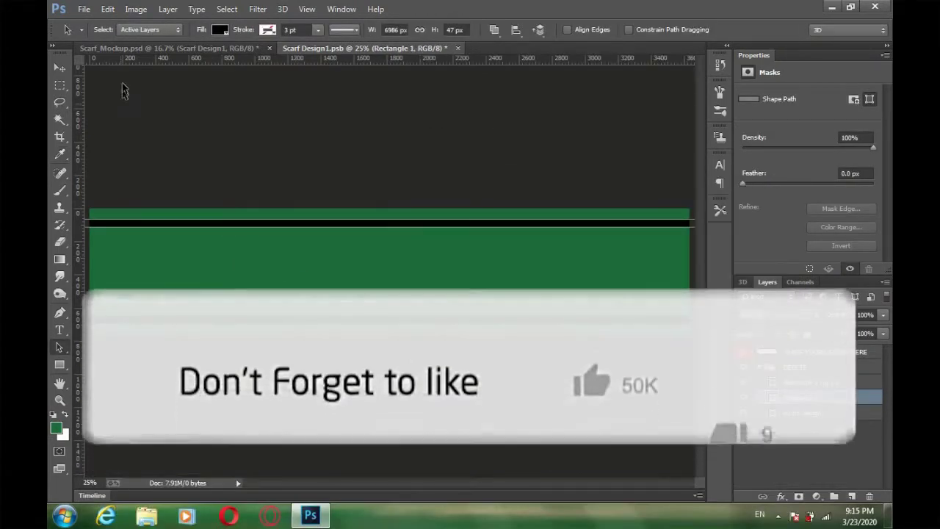
{"action": "left_click", "coordinate": [84, 8]}
{"action": "left_click", "coordinate": [95, 40]}
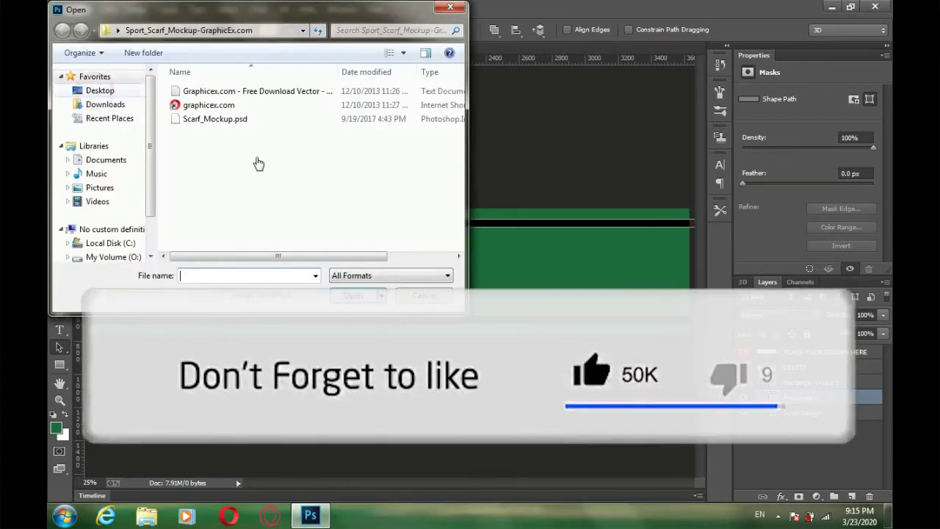
{"action": "left_click", "coordinate": [100, 90]}
{"action": "left_click_drag", "start_coordinate": [455, 137], "coordinate": [458, 173]}
{"action": "left_click", "coordinate": [236, 136]}
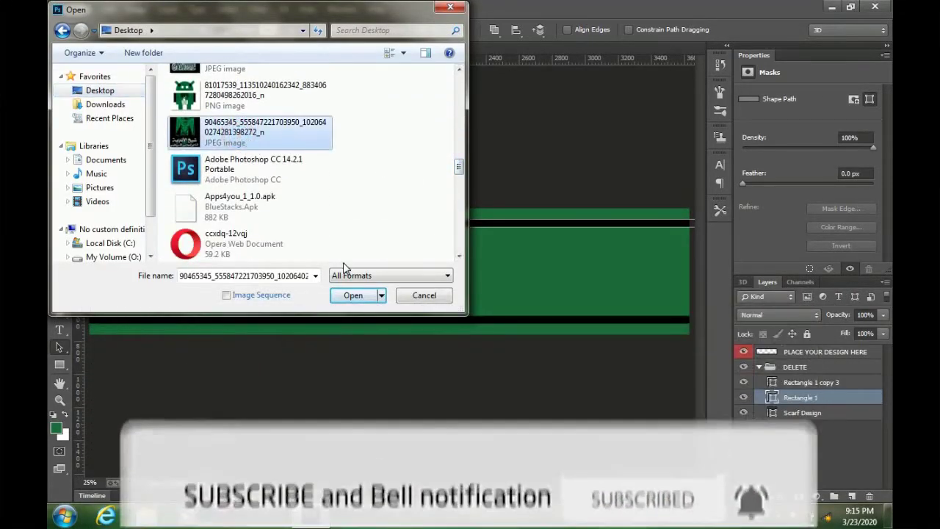
{"action": "left_click", "coordinate": [371, 295]}
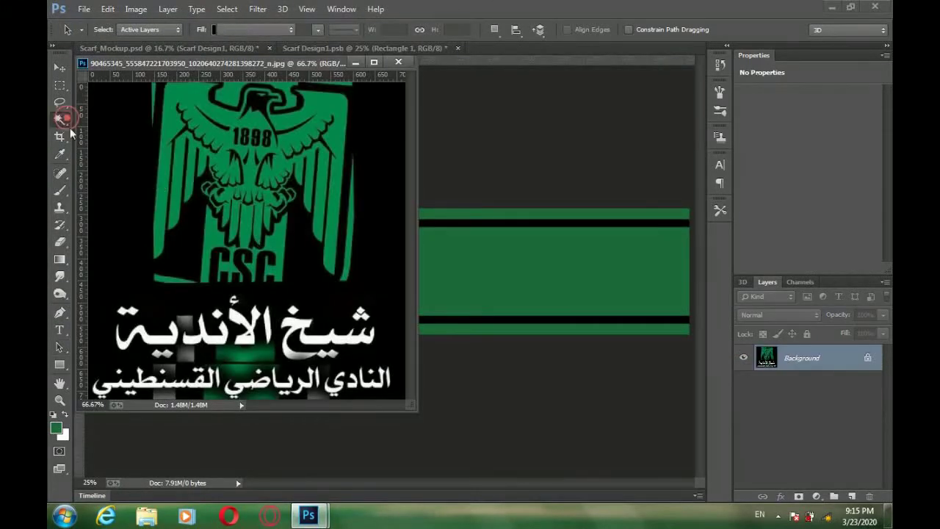
- Convert the emblem image's background to Layer 0 and delete the black backdrop and the Arabic lettering below the emblem
{"action": "left_click", "coordinate": [66, 118]}
{"action": "left_click", "coordinate": [150, 147]}
{"action": "double_click", "coordinate": [772, 358]}
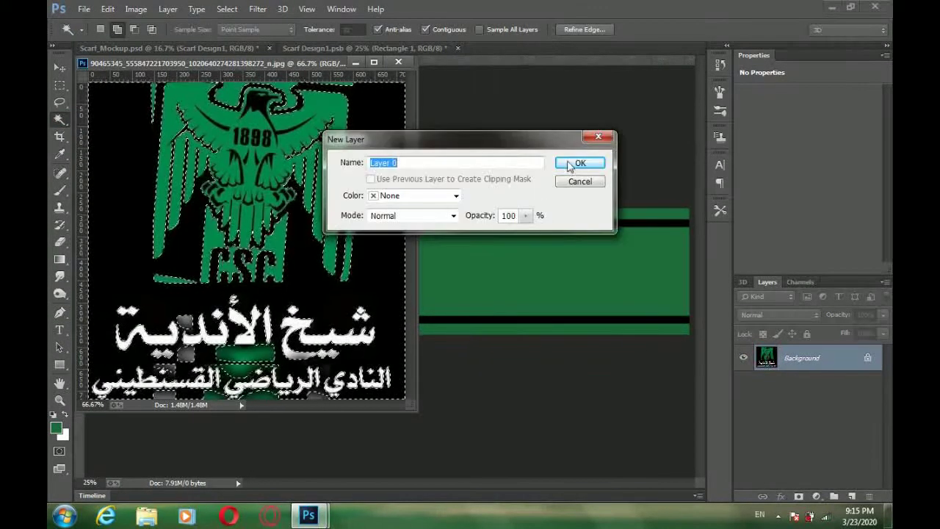
{"action": "left_click", "coordinate": [570, 165]}
{"action": "key", "text": "Delete"}
{"action": "key", "text": "ctrl+d"}
{"action": "key", "text": "m"}
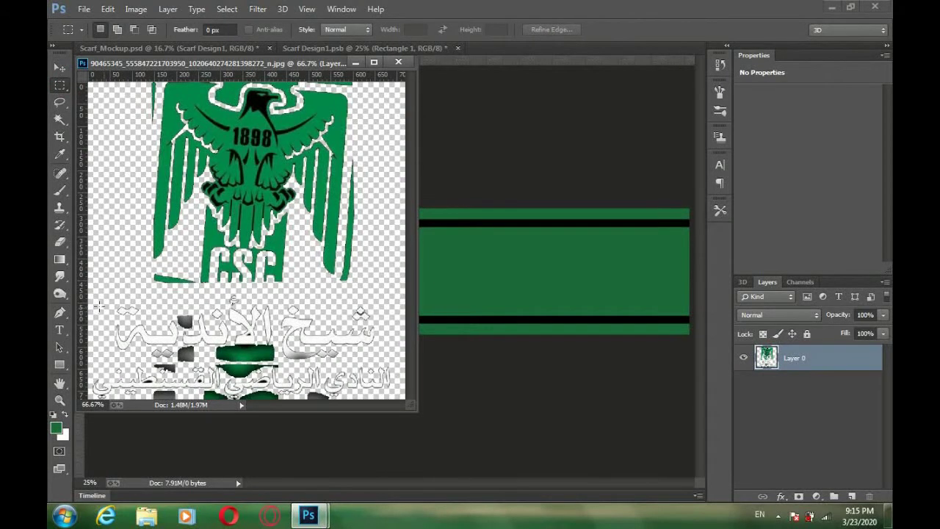
{"action": "key", "text": "Delete"}
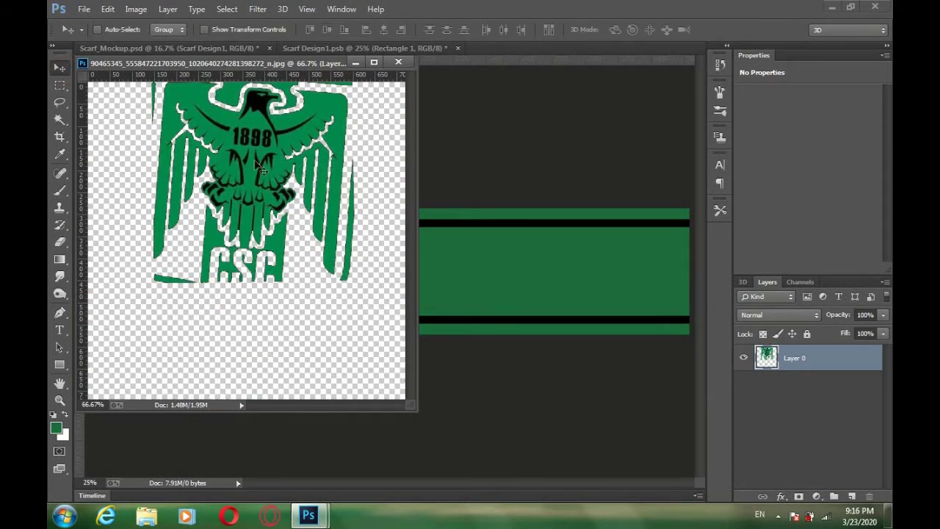
- Copy the emblem into the scarf design, close its source image without saving, and move the emblem near the scarf's centre
{"action": "left_click", "coordinate": [484, 257]}
{"action": "left_click", "coordinate": [397, 62]}
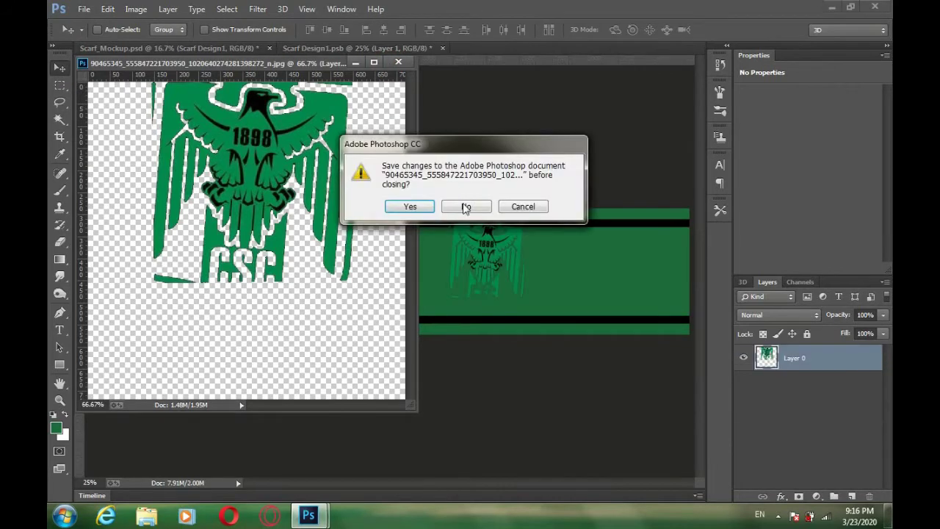
{"action": "left_click", "coordinate": [465, 205]}
{"action": "left_click_drag", "start_coordinate": [485, 266], "coordinate": [369, 272]}
- Open the kisspng laurel wreath image from New folder (3) on the Desktop
{"action": "left_click", "coordinate": [84, 8]}
{"action": "left_click", "coordinate": [99, 34]}
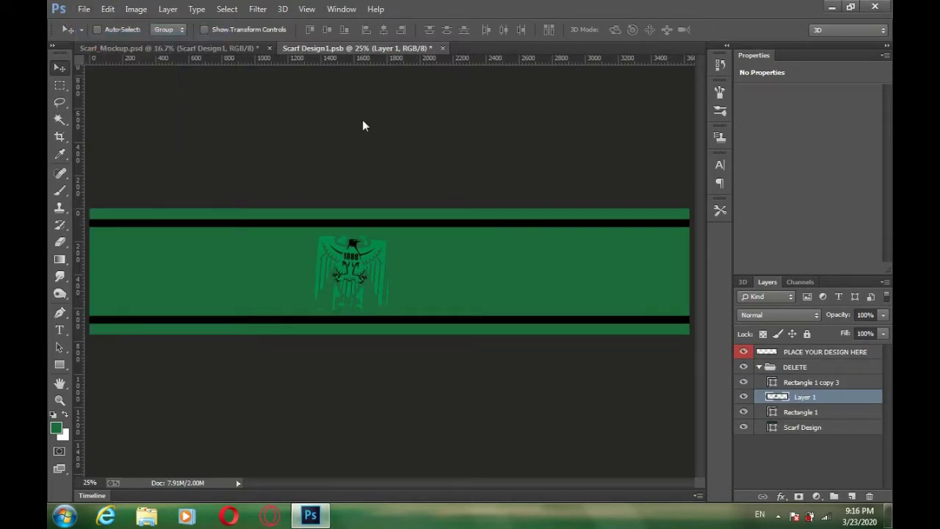
{"action": "scroll", "coordinate": [323, 180], "scroll_direction": "down", "scroll_amount": 10}
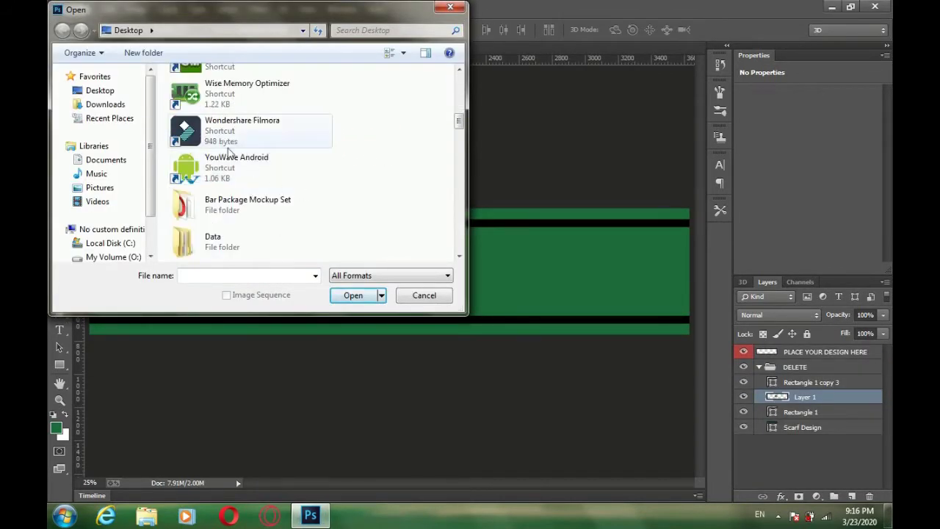
{"action": "scroll", "coordinate": [242, 169], "scroll_direction": "down", "scroll_amount": 5}
{"action": "double_click", "coordinate": [270, 176]}
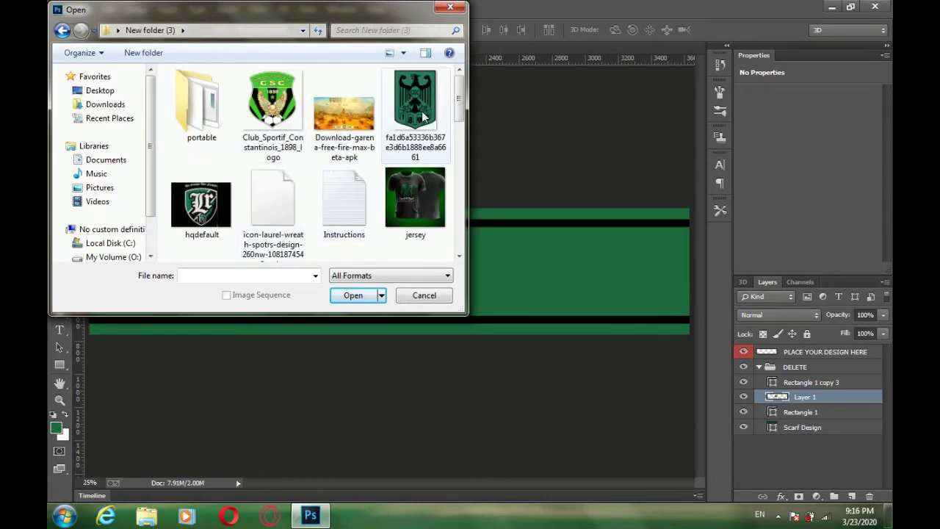
{"action": "mouse_move", "coordinate": [458, 117]}
{"action": "left_mouse_down"}
{"action": "mouse_move", "coordinate": [459, 213]}
{"action": "mouse_move", "coordinate": [464, 132]}
{"action": "left_mouse_up"}
{"action": "double_click", "coordinate": [201, 121]}
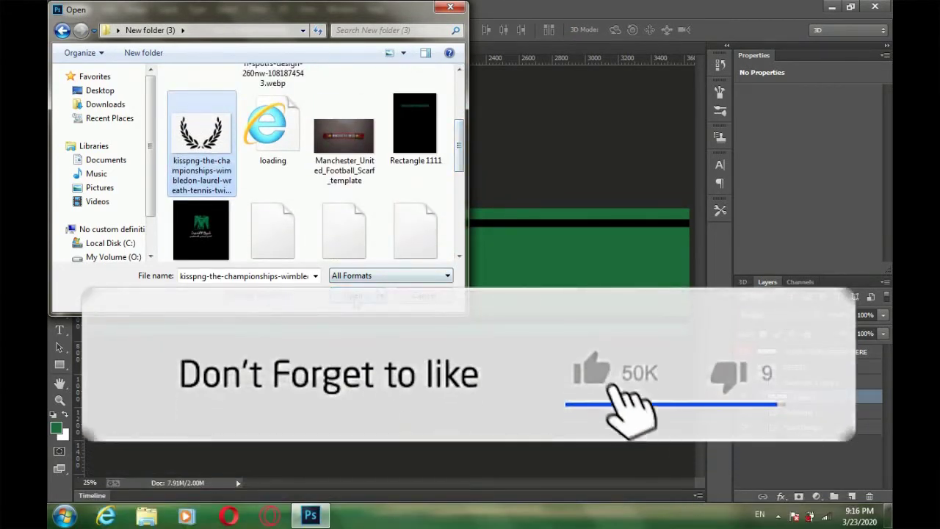
{"action": "left_click", "coordinate": [355, 296]}
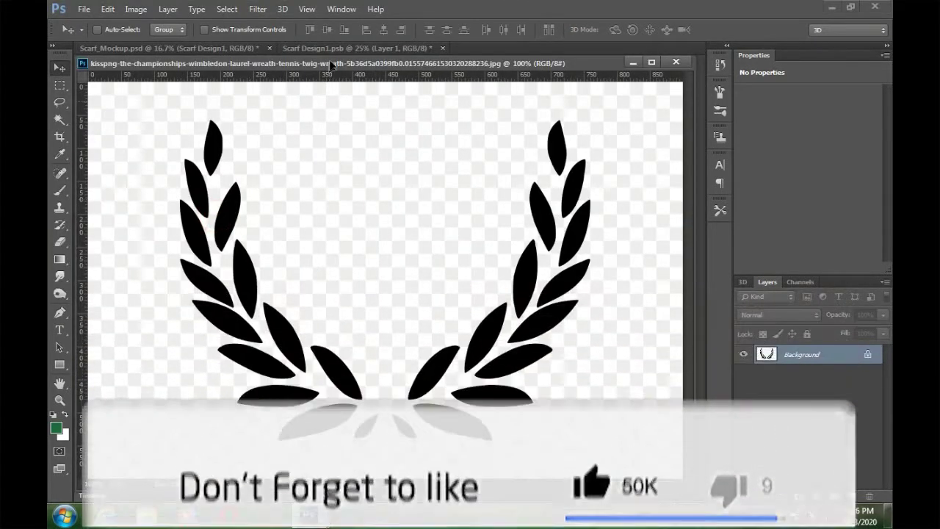
{"action": "left_click_drag", "start_coordinate": [330, 66], "coordinate": [699, 301]}
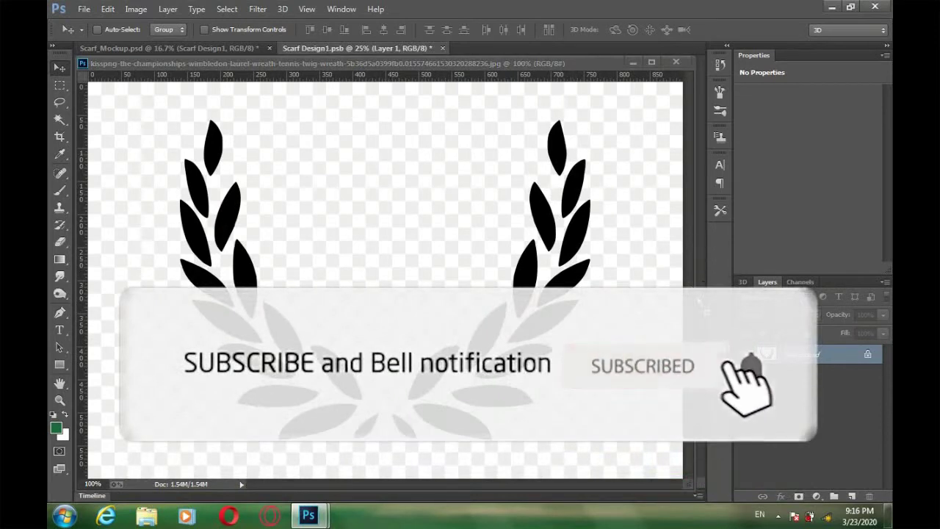
{"action": "left_click_drag", "start_coordinate": [699, 257], "coordinate": [281, 230]}
{"action": "key", "text": "w"}
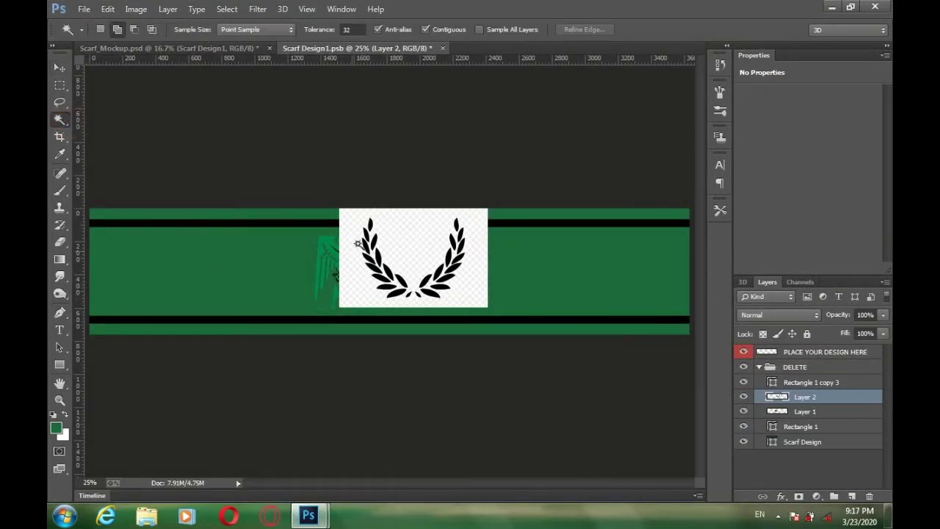
{"action": "key", "text": "Delete"}
{"action": "left_click", "coordinate": [62, 68]}
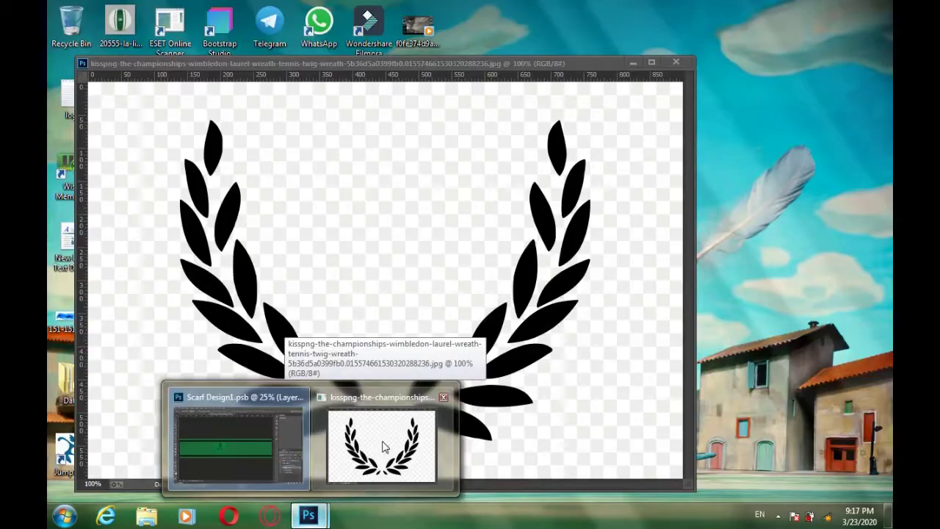
- Select every black leaf of the laurel wreath image with the Magic Wand and separate the leaves onto a new layer
{"action": "left_click", "coordinate": [380, 447]}
{"action": "left_click", "coordinate": [495, 365]}
{"action": "key", "text": "w"}
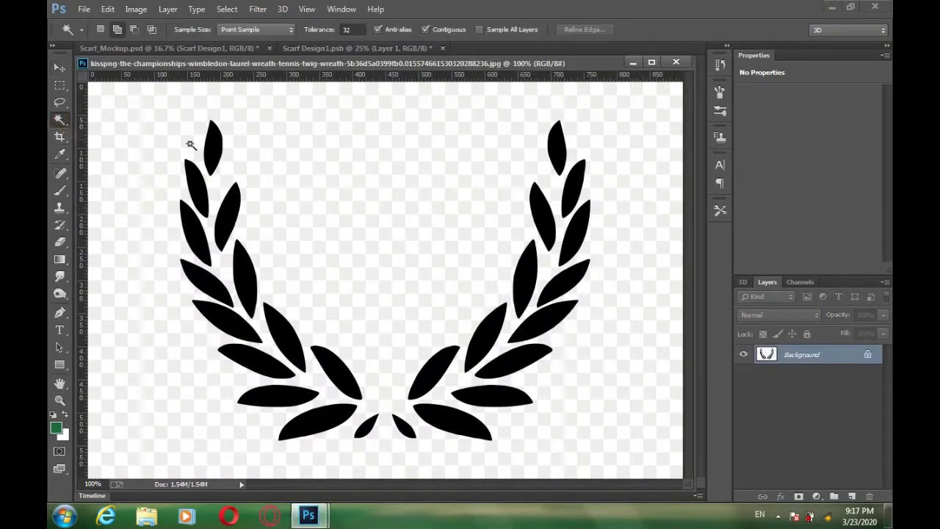
{"action": "left_click", "coordinate": [198, 184]}
{"action": "left_click", "coordinate": [223, 211]}
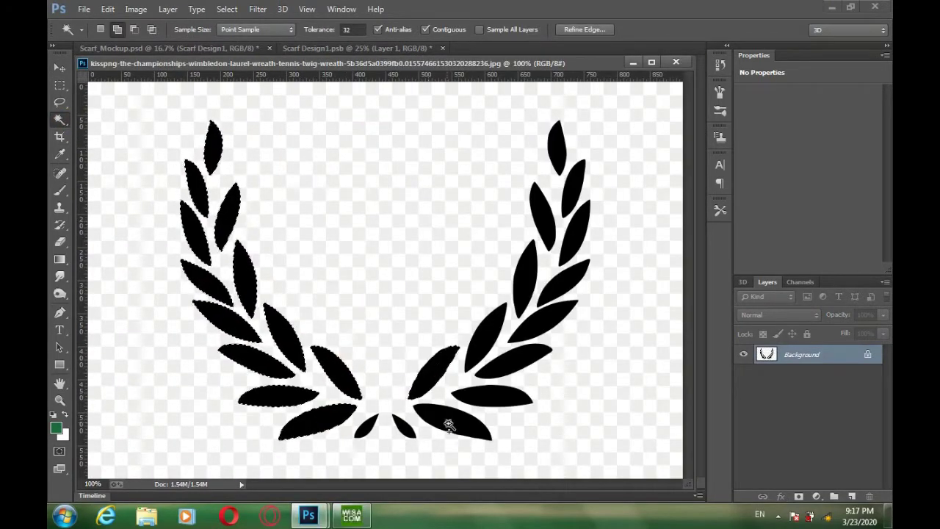
{"action": "left_click", "coordinate": [403, 425]}
{"action": "left_click", "coordinate": [492, 395]}
{"action": "left_click", "coordinate": [487, 336]}
{"action": "left_click", "coordinate": [526, 276]}
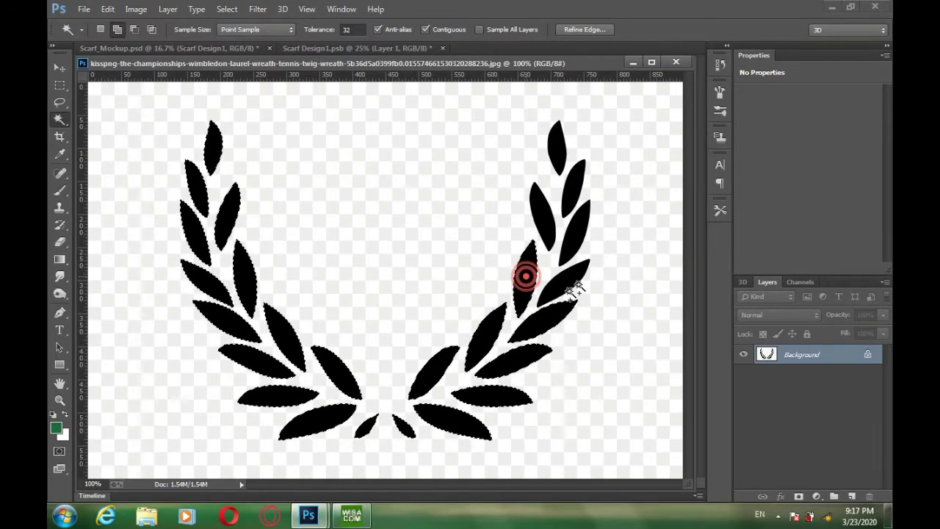
{"action": "left_click", "coordinate": [574, 289]}
{"action": "left_click", "coordinate": [537, 213]}
{"action": "left_click", "coordinate": [558, 145]}
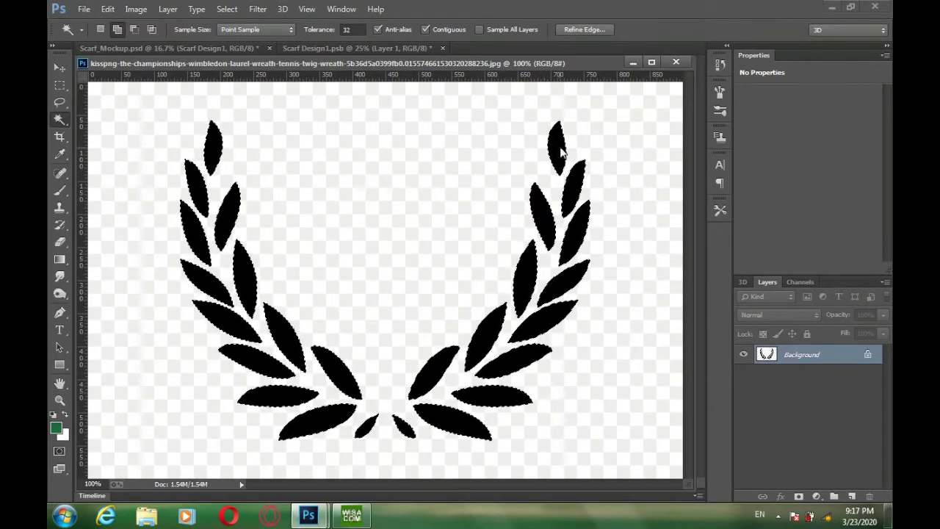
{"action": "right_click", "coordinate": [560, 146]}
{"action": "left_click", "coordinate": [595, 445]}
- Copy the separated wreath layer into the scarf design and close the wreath image without saving
{"action": "key", "text": "v"}
{"action": "left_click_drag", "start_coordinate": [325, 67], "coordinate": [333, 188]}
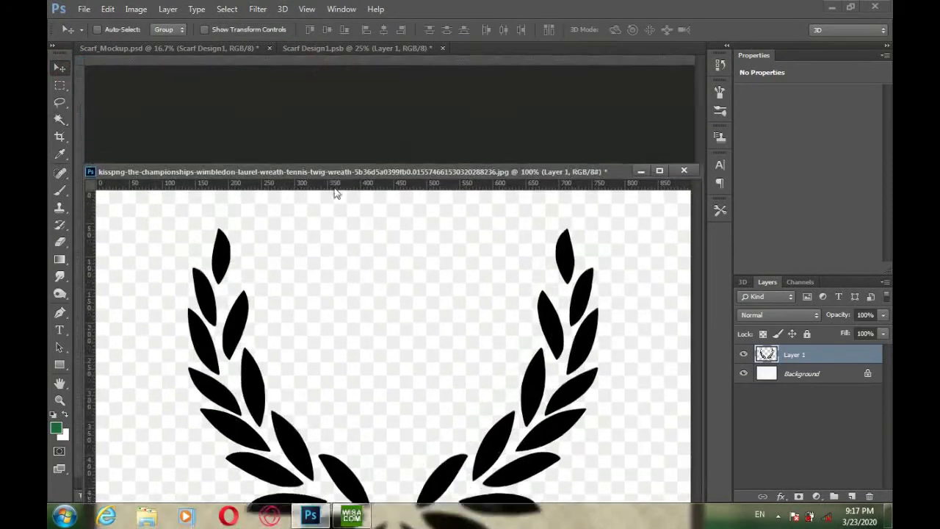
{"action": "left_click_drag", "start_coordinate": [343, 341], "coordinate": [349, 144]}
{"action": "left_click", "coordinate": [681, 182]}
{"action": "left_click", "coordinate": [472, 202]}
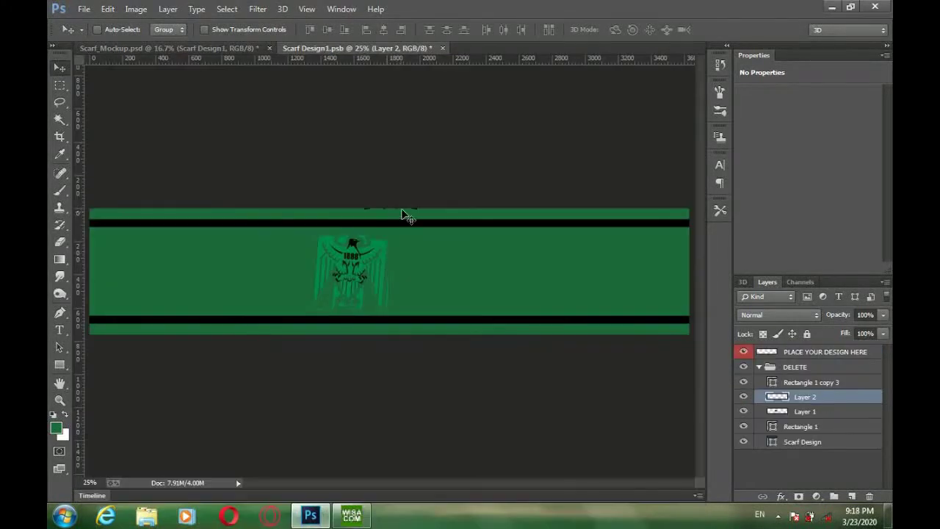
{"action": "key", "text": "ctrl+t"}
{"action": "left_click_drag", "start_coordinate": [493, 269], "coordinate": [492, 276]}
{"action": "left_click_drag", "start_coordinate": [386, 315], "coordinate": [387, 303]}
{"action": "left_click", "coordinate": [720, 64]}
{"action": "left_click", "coordinate": [621, 103]}
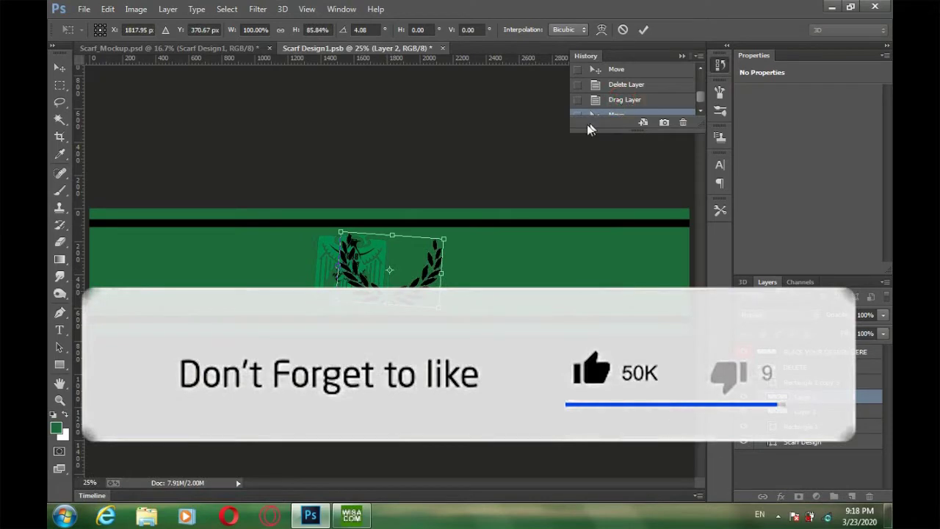
{"action": "left_click", "coordinate": [624, 99]}
{"action": "left_click", "coordinate": [416, 199]}
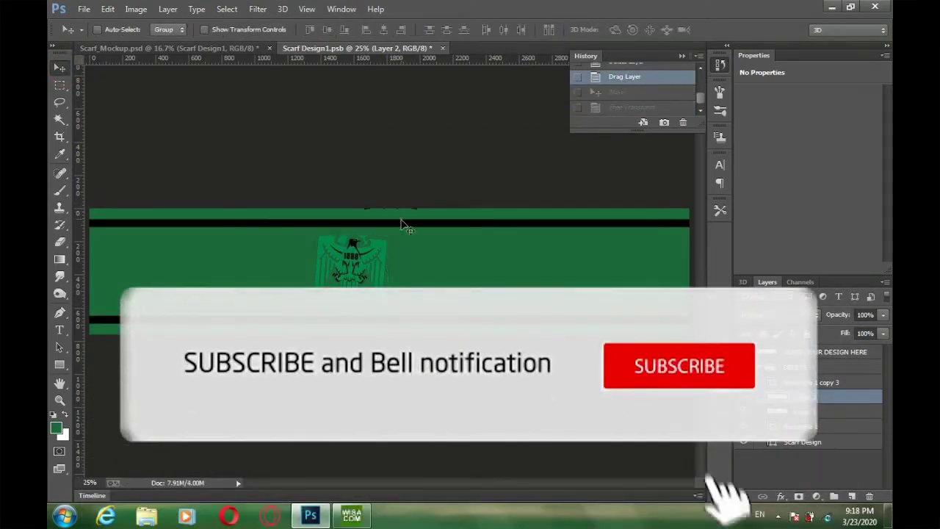
- Move the wreath down between the two stripes and stack the emblem's Layer 1 above the wreath's Layer 2
{"action": "left_click_drag", "start_coordinate": [401, 219], "coordinate": [401, 322]}
{"action": "left_click", "coordinate": [805, 408]}
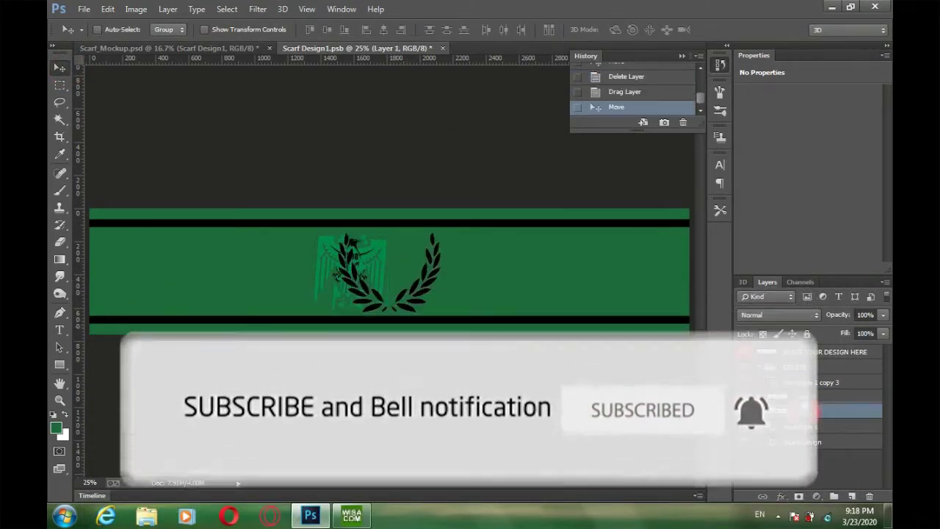
{"action": "left_click_drag", "start_coordinate": [806, 409], "coordinate": [804, 390]}
- Set the Scarf Design background layer's fill to black 000000
{"action": "double_click", "coordinate": [776, 442]}
{"action": "left_click_drag", "start_coordinate": [455, 378], "coordinate": [421, 394]}
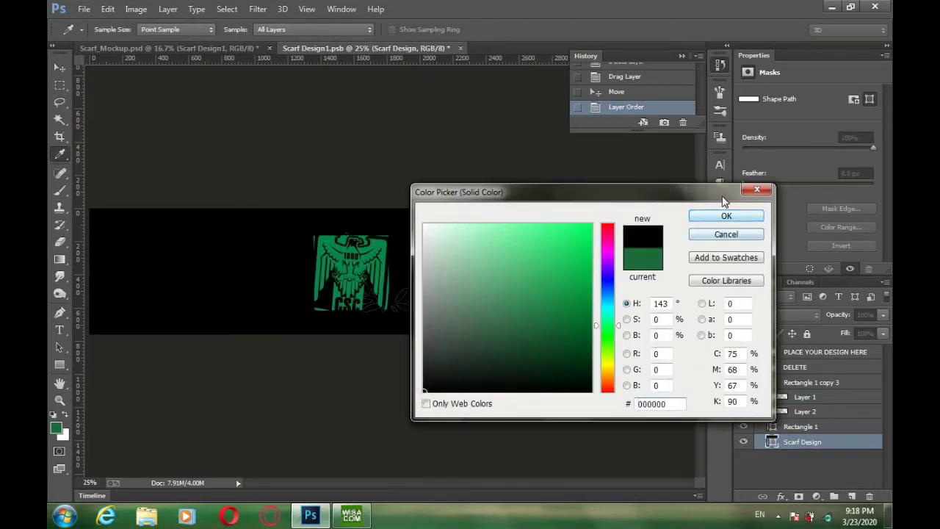
{"action": "left_click", "coordinate": [726, 215]}
- Recolour both stripes, Rectangle 1 and Rectangle 1 copy 3, with the green sampled from the emblem
{"action": "double_click", "coordinate": [772, 426]}
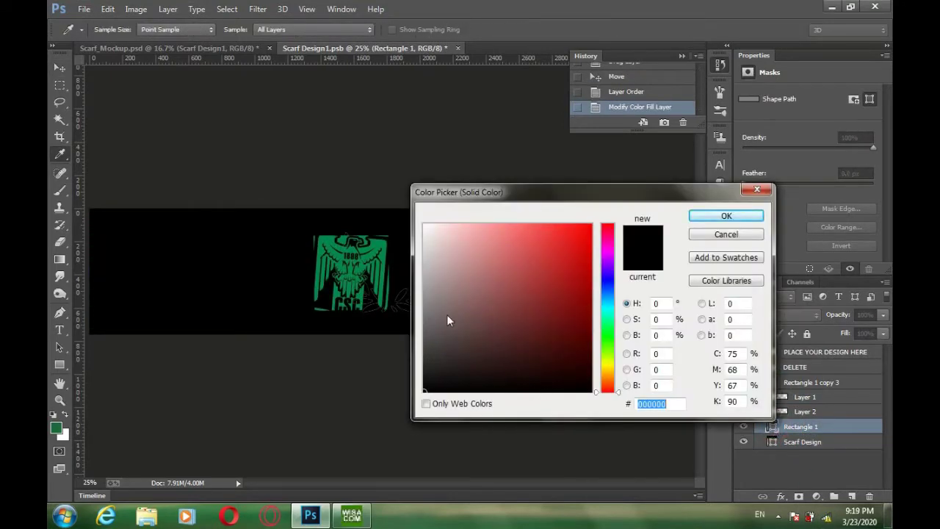
{"action": "left_click", "coordinate": [382, 241]}
{"action": "left_click", "coordinate": [726, 215]}
{"action": "double_click", "coordinate": [772, 382]}
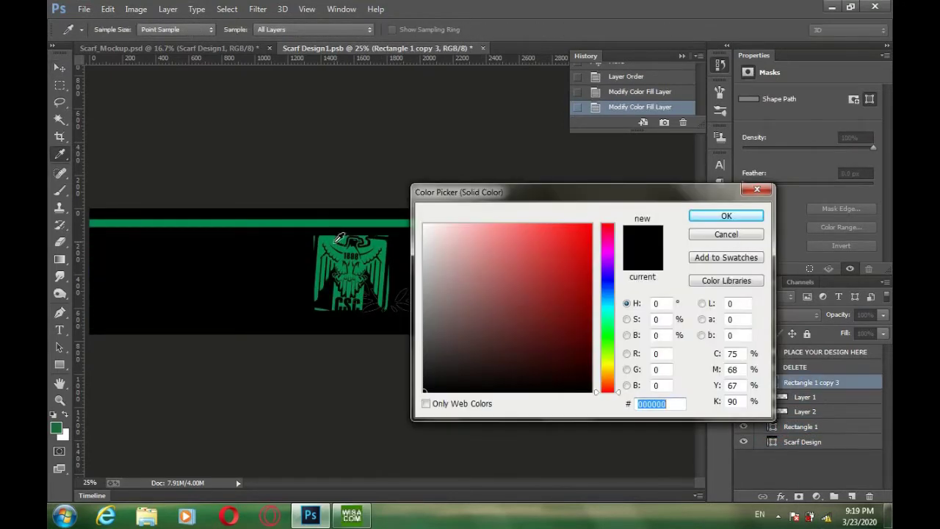
{"action": "left_click", "coordinate": [340, 237]}
{"action": "left_click", "coordinate": [726, 216]}
- Scale the eagle emblem on Layer 1 to about 68% width and position it inside the wreath's left half
{"action": "left_click", "coordinate": [61, 72]}
{"action": "left_click", "coordinate": [801, 400]}
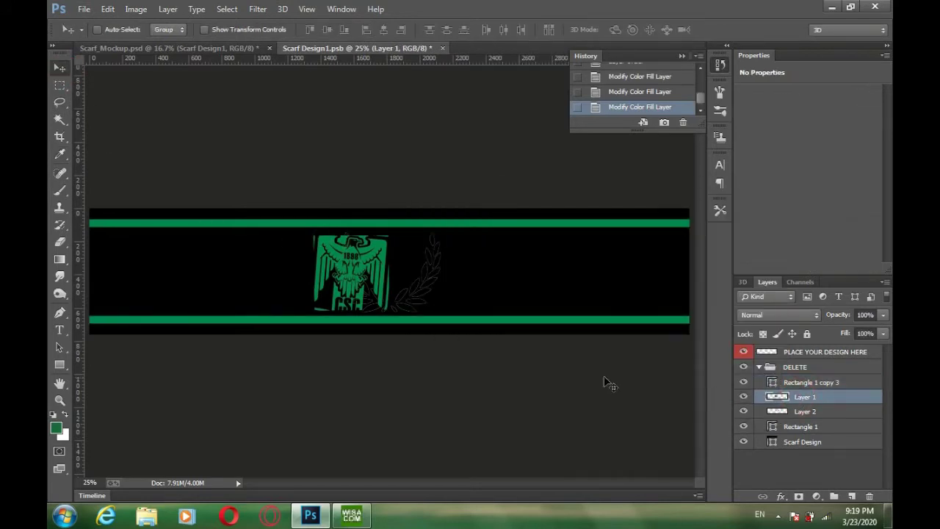
{"action": "key", "text": "ctrl+t"}
{"action": "left_click_drag", "start_coordinate": [315, 278], "coordinate": [338, 278]}
{"action": "left_click_drag", "start_coordinate": [365, 236], "coordinate": [368, 257]}
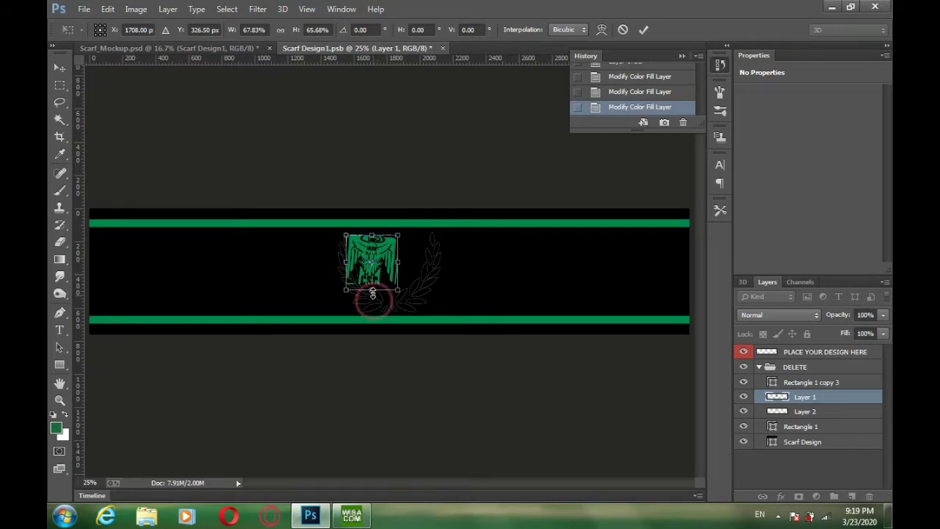
{"action": "left_click", "coordinate": [60, 67]}
{"action": "left_click", "coordinate": [404, 201]}
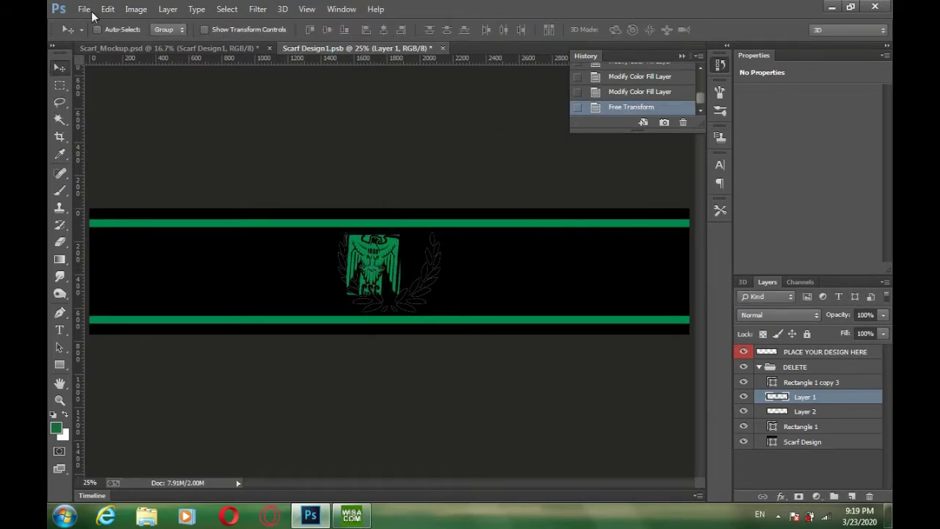
- Open friulani al seguito.ai from the Desktop, copy its logo into the scarf design, and place it to the right of the wreath
{"action": "left_click", "coordinate": [87, 10]}
{"action": "left_click", "coordinate": [97, 34]}
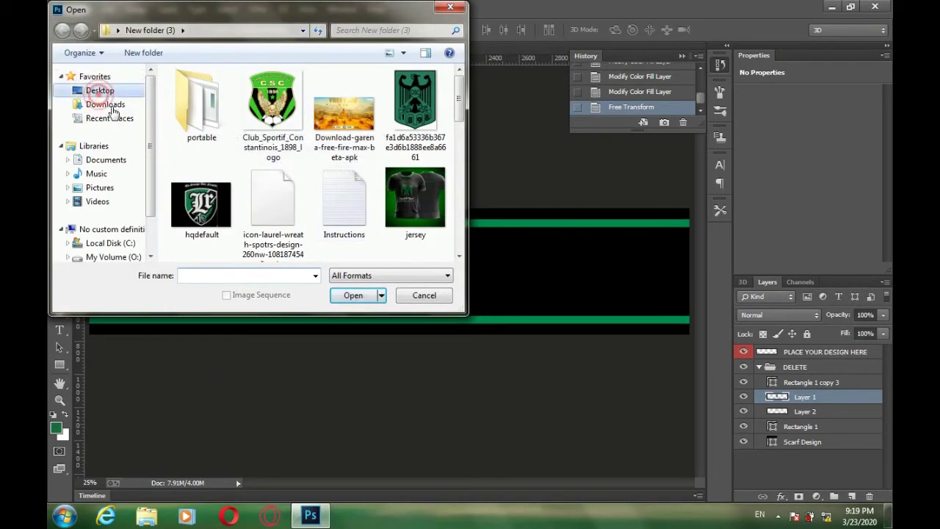
{"action": "left_click", "coordinate": [92, 89]}
{"action": "scroll", "coordinate": [408, 188], "scroll_direction": "down", "scroll_amount": 5}
{"action": "scroll", "coordinate": [408, 188], "scroll_direction": "down", "scroll_amount": 5}
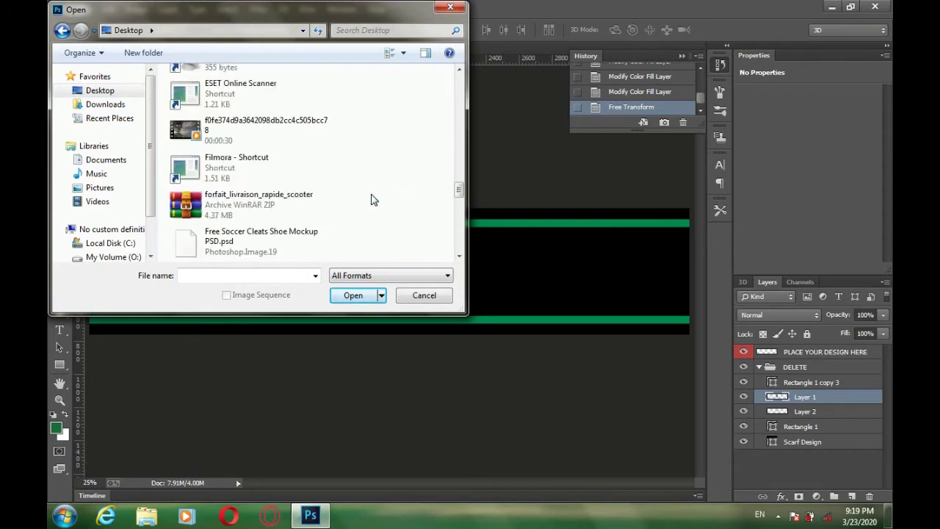
{"action": "double_click", "coordinate": [230, 163]}
{"action": "left_click", "coordinate": [559, 148]}
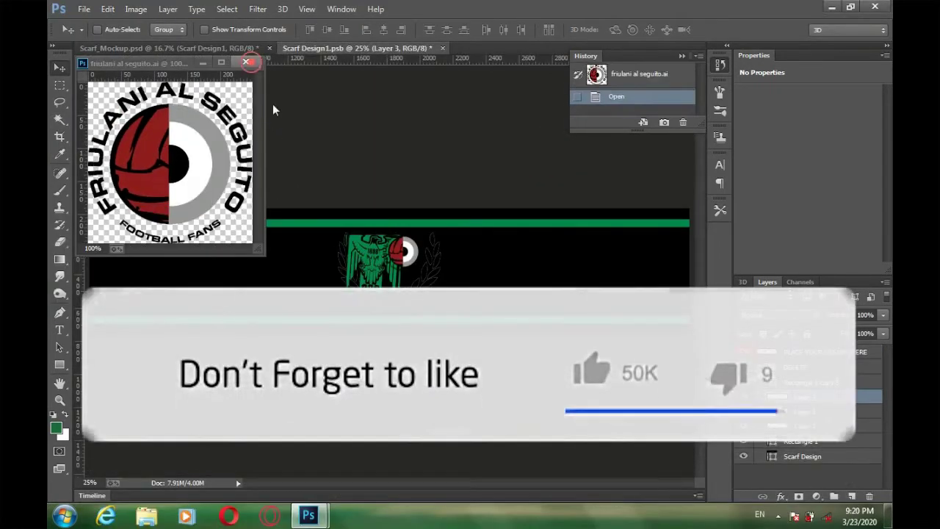
{"action": "key", "text": "ctrl+plus"}
{"action": "key", "text": "ctrl+plus"}
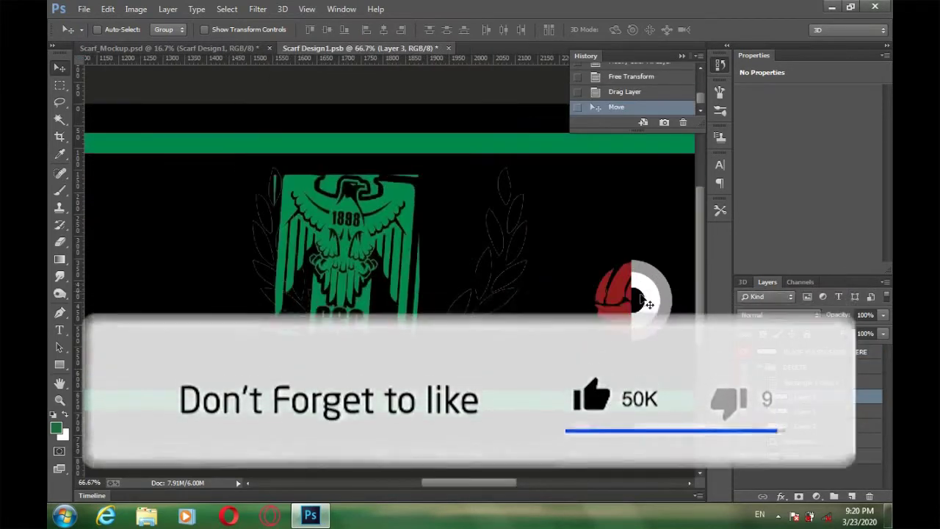
{"action": "mouse_move", "coordinate": [646, 305]}
{"action": "left_mouse_down"}
{"action": "mouse_move", "coordinate": [603, 299]}
{"action": "mouse_move", "coordinate": [655, 297]}
{"action": "left_mouse_up"}
- Hide the Rectangle 1 and Scarf Design layers and erase the lettering around the ball logo on Layer 3
{"action": "left_click", "coordinate": [742, 441]}
{"action": "left_click", "coordinate": [743, 456]}
{"action": "left_click", "coordinate": [60, 242]}
{"action": "left_click_drag", "start_coordinate": [657, 290], "coordinate": [664, 277]}
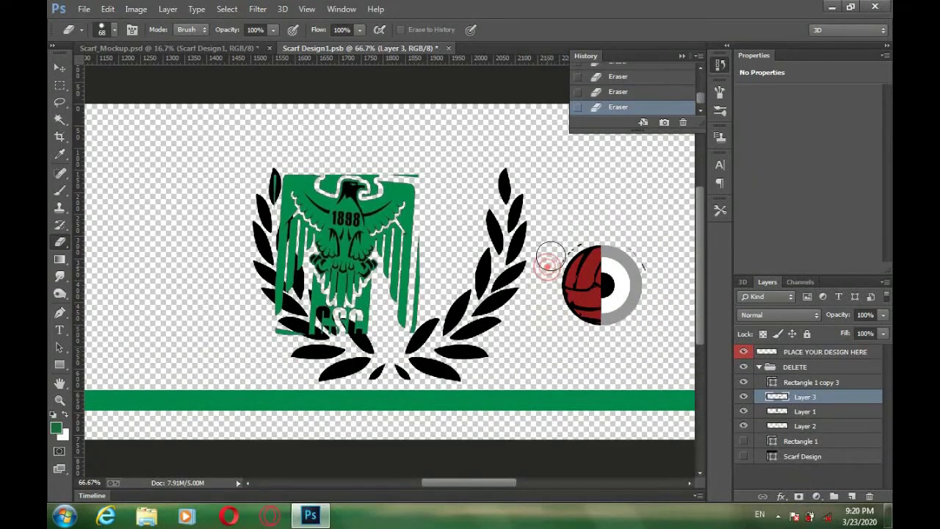
- Darken the ball logo's grey half-ring to black with Hue/Saturation and fill its white half-ring with the green foreground colour
{"action": "left_click", "coordinate": [67, 67]}
{"action": "left_click", "coordinate": [63, 119]}
{"action": "left_click", "coordinate": [621, 257]}
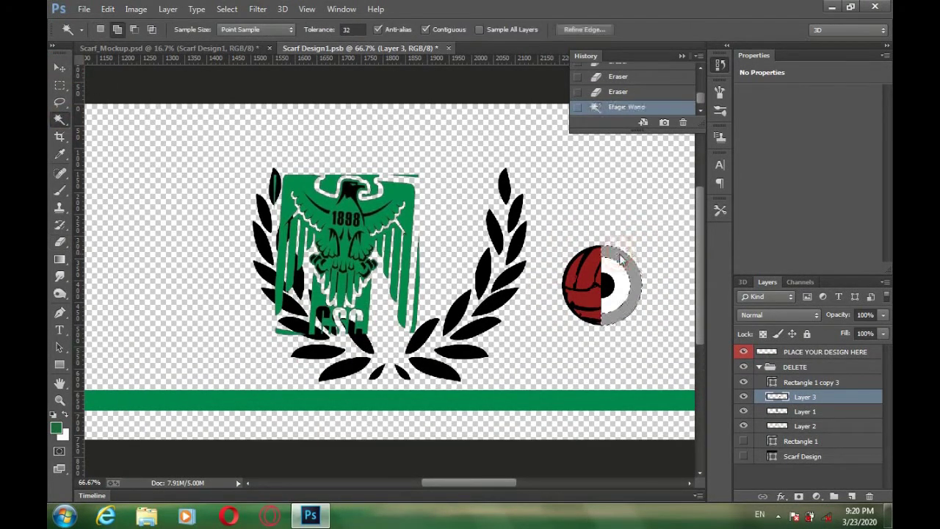
{"action": "key", "text": "ctrl+u"}
{"action": "left_click_drag", "start_coordinate": [729, 412], "coordinate": [663, 411]}
{"action": "left_click", "coordinate": [869, 282]}
{"action": "key", "text": "ctrl+d"}
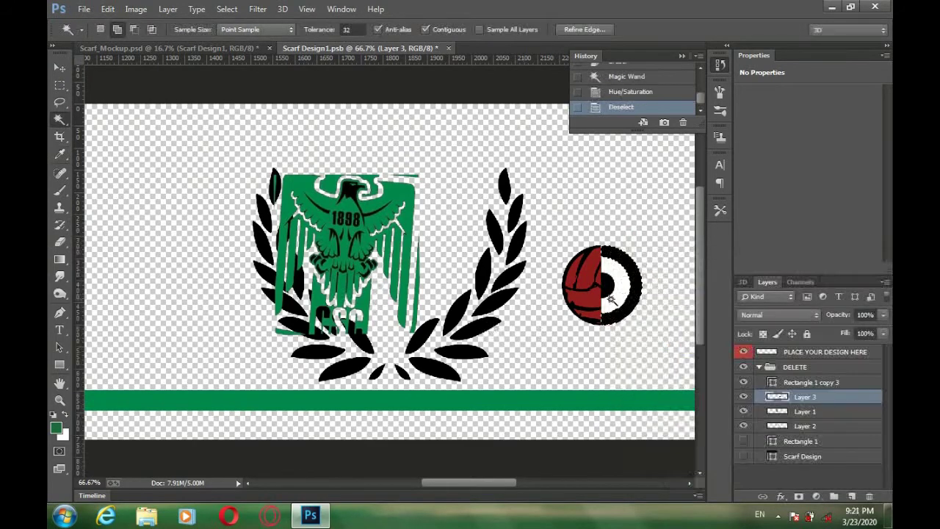
{"action": "left_click", "coordinate": [59, 259]}
{"action": "left_click_drag", "start_coordinate": [602, 341], "coordinate": [601, 380]}
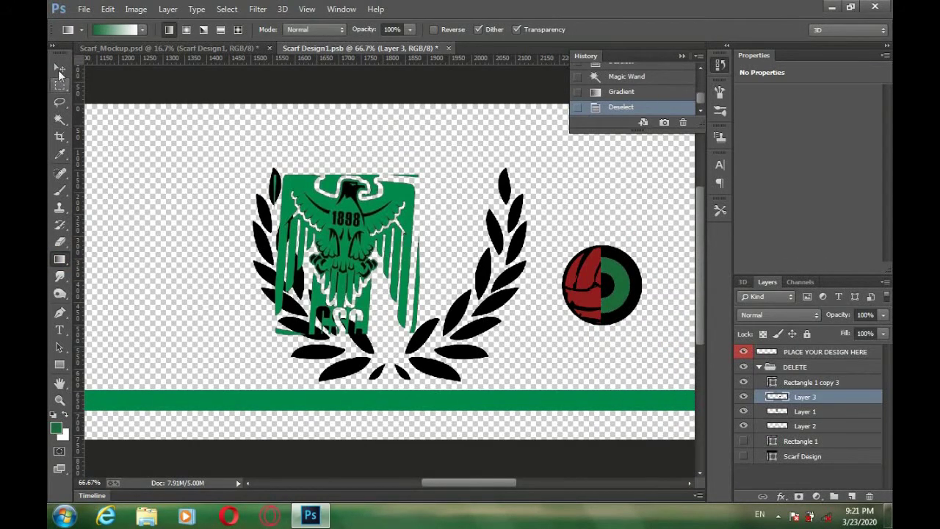
- Enlarge the ball logo on Layer 3 to about 220% width and place it inside the wreath's right half
{"action": "left_click", "coordinate": [60, 69]}
{"action": "key", "text": "ctrl+t"}
{"action": "left_click_drag", "start_coordinate": [555, 285], "coordinate": [447, 285]}
{"action": "left_click_drag", "start_coordinate": [548, 240], "coordinate": [548, 174]}
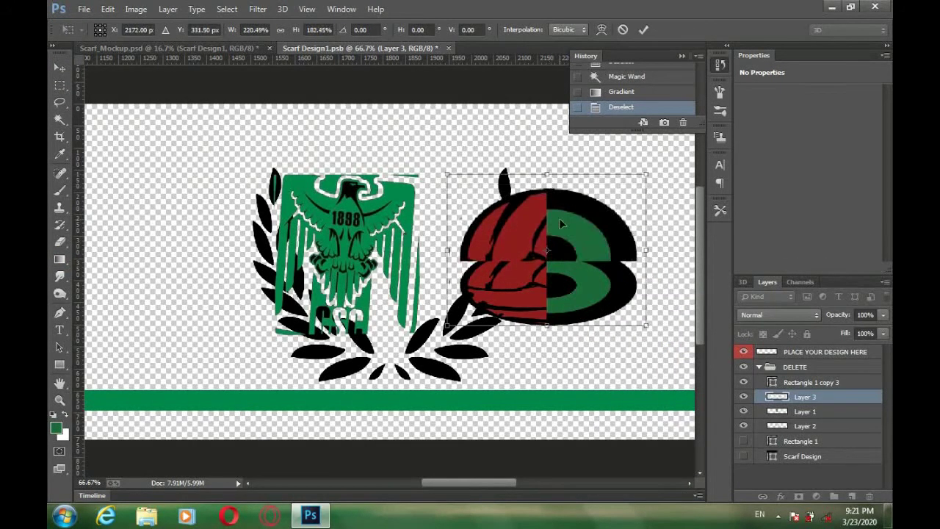
{"action": "left_click_drag", "start_coordinate": [586, 240], "coordinate": [466, 241]}
{"action": "left_click_drag", "start_coordinate": [427, 327], "coordinate": [427, 343]}
{"action": "mouse_move", "coordinate": [467, 317]}
{"action": "left_mouse_down"}
{"action": "mouse_move", "coordinate": [455, 316]}
{"action": "mouse_move", "coordinate": [469, 309]}
{"action": "left_mouse_up"}
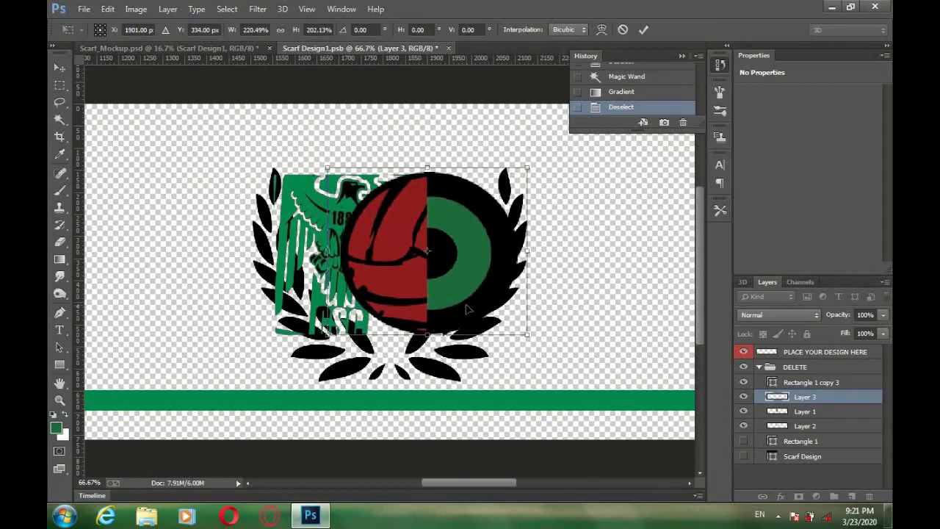
{"action": "left_click_drag", "start_coordinate": [426, 337], "coordinate": [426, 344]}
{"action": "left_click", "coordinate": [60, 68]}
{"action": "key", "text": "Return"}
- Show Rectangle 1 and Scarf Design again and add a white stroke to the ball logo on Layer 3
{"action": "left_click", "coordinate": [742, 441]}
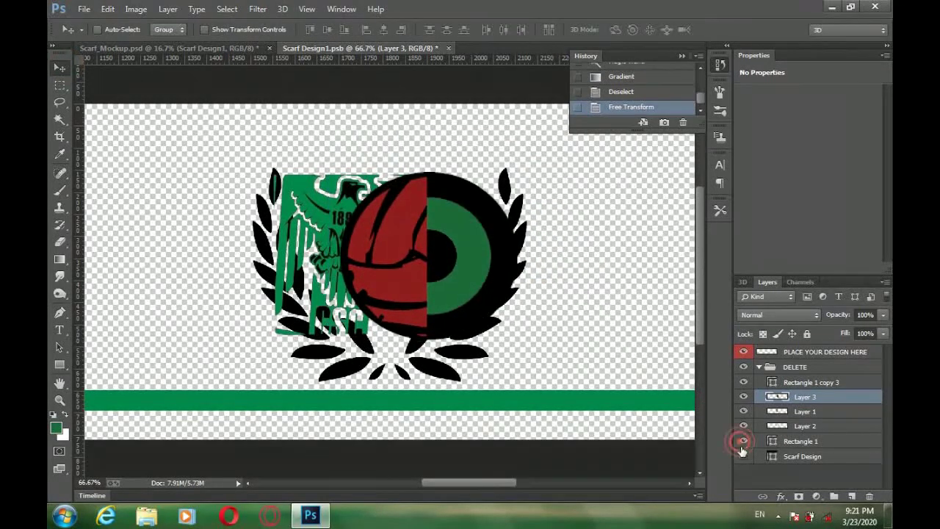
{"action": "left_click", "coordinate": [743, 456]}
{"action": "left_click", "coordinate": [781, 498]}
{"action": "left_click", "coordinate": [801, 369]}
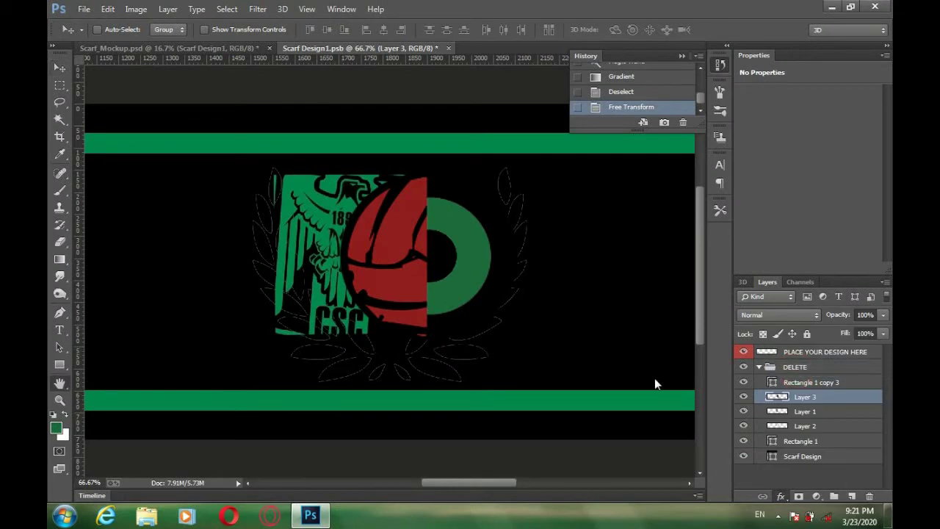
{"action": "left_click", "coordinate": [654, 378]}
{"action": "left_click", "coordinate": [726, 216]}
{"action": "left_click", "coordinate": [839, 248]}
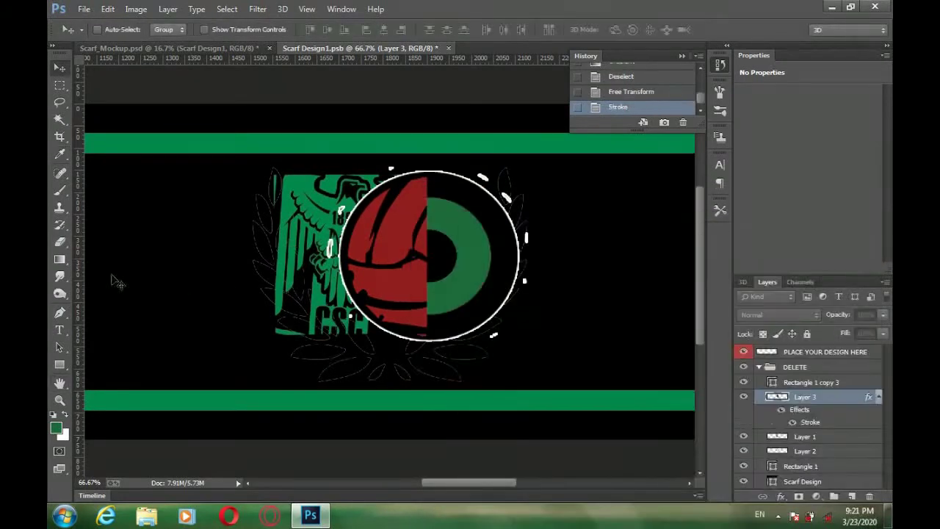
- Erase the stray stroked specks around the ball logo and stack Layer 3 below the eagle's Layer 1
{"action": "left_click", "coordinate": [59, 242]}
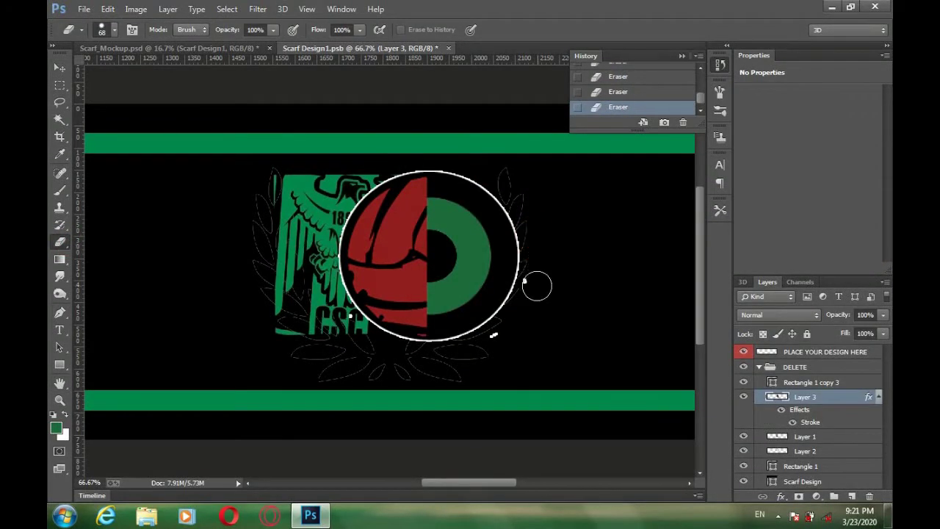
{"action": "key", "text": "v"}
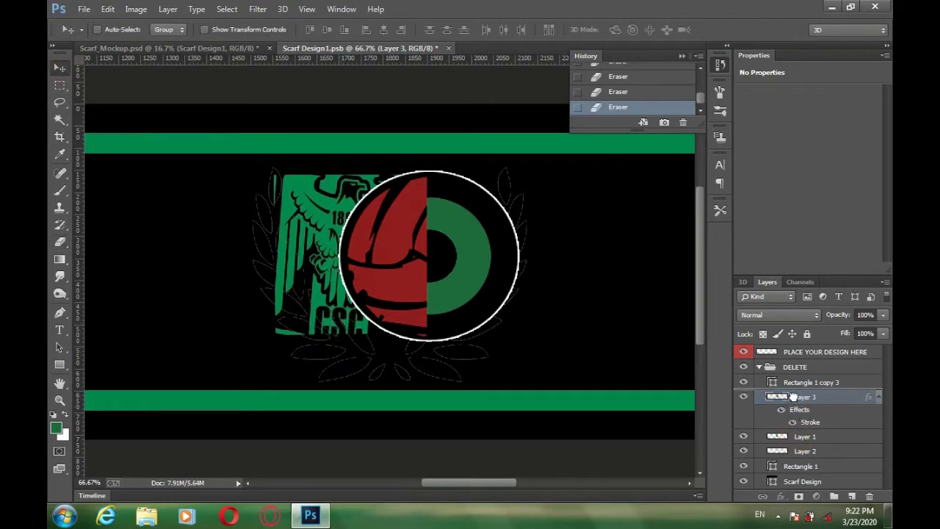
{"action": "left_click_drag", "start_coordinate": [793, 396], "coordinate": [793, 395]}
- Add a stroke layer style to the eagle emblem on Layer 1
{"action": "left_click", "coordinate": [780, 496]}
{"action": "left_click", "coordinate": [786, 369]}
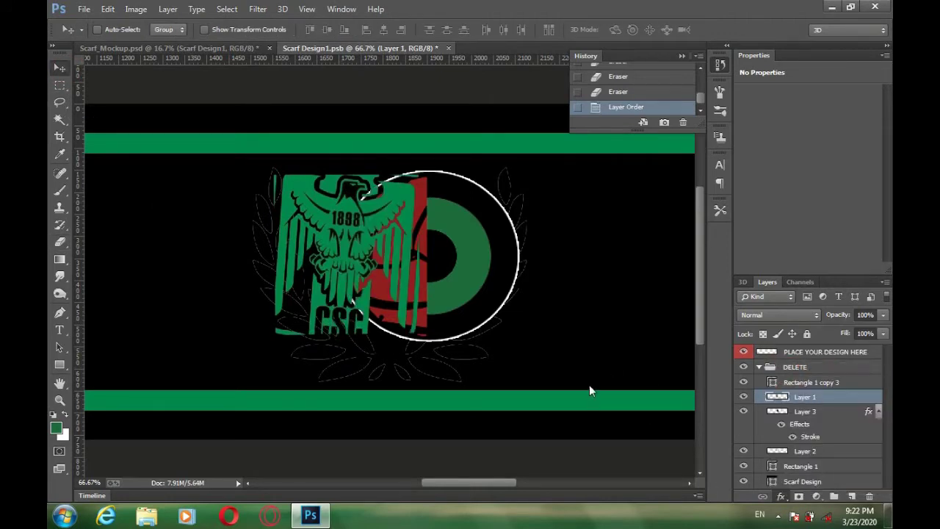
{"action": "left_click", "coordinate": [623, 359]}
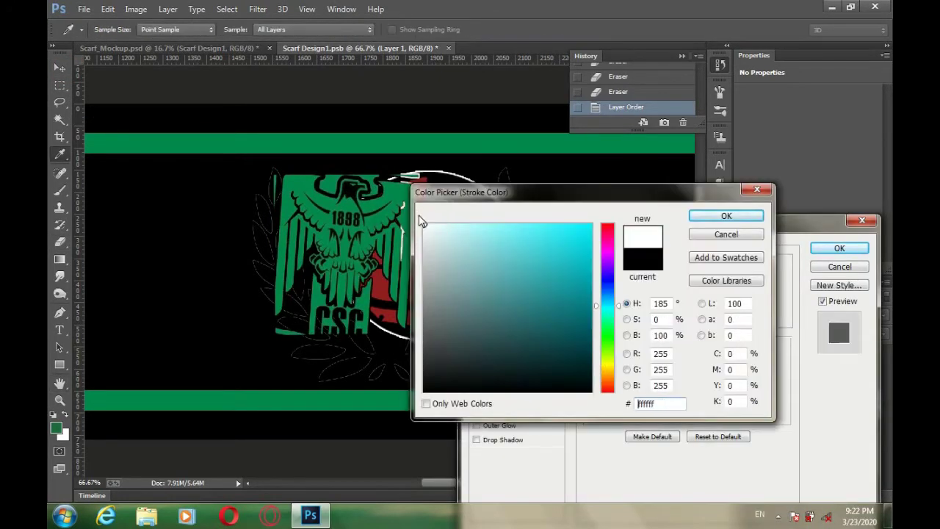
{"action": "left_click", "coordinate": [726, 215]}
{"action": "left_click", "coordinate": [815, 248]}
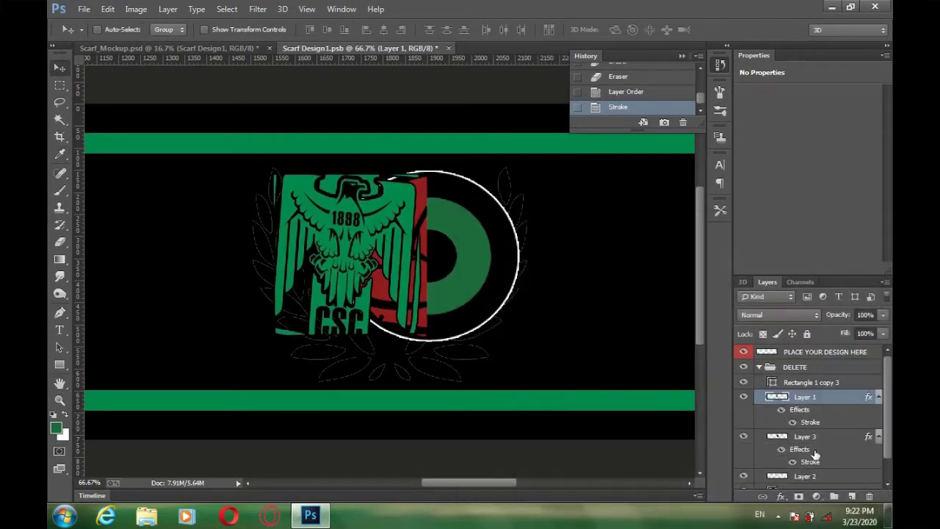
- Add a thick outside stroke to the wreath on Layer 2 in the green sampled from the eagle emblem
{"action": "scroll", "coordinate": [812, 463], "scroll_direction": "down", "scroll_amount": 2}
{"action": "left_click", "coordinate": [797, 481]}
{"action": "left_click", "coordinate": [805, 450]}
{"action": "left_click", "coordinate": [781, 497]}
{"action": "left_click", "coordinate": [786, 369]}
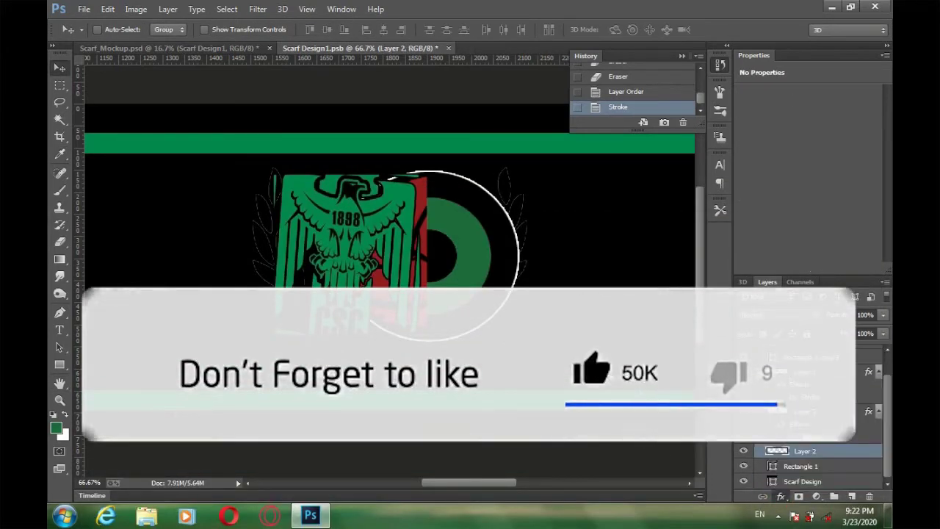
{"action": "left_click", "coordinate": [623, 359]}
{"action": "left_click", "coordinate": [359, 207]}
{"action": "left_click", "coordinate": [706, 217]}
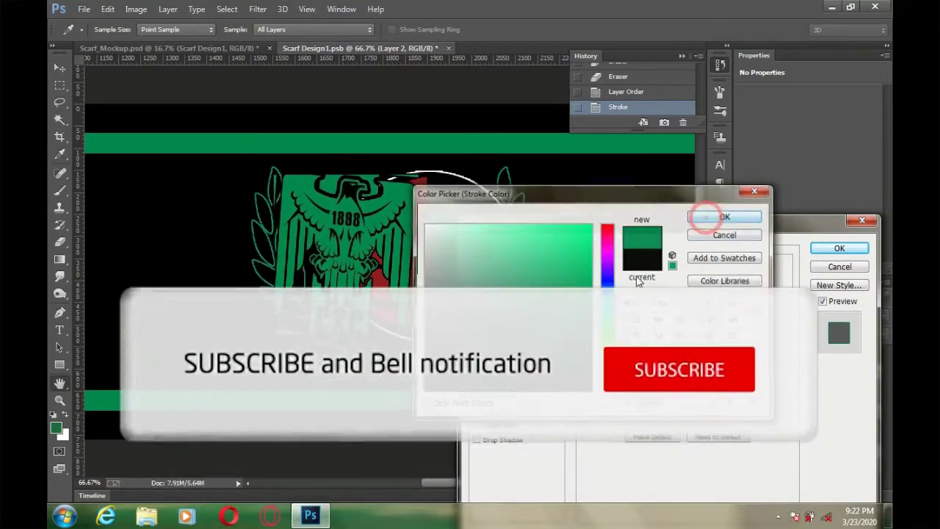
{"action": "left_click", "coordinate": [724, 216]}
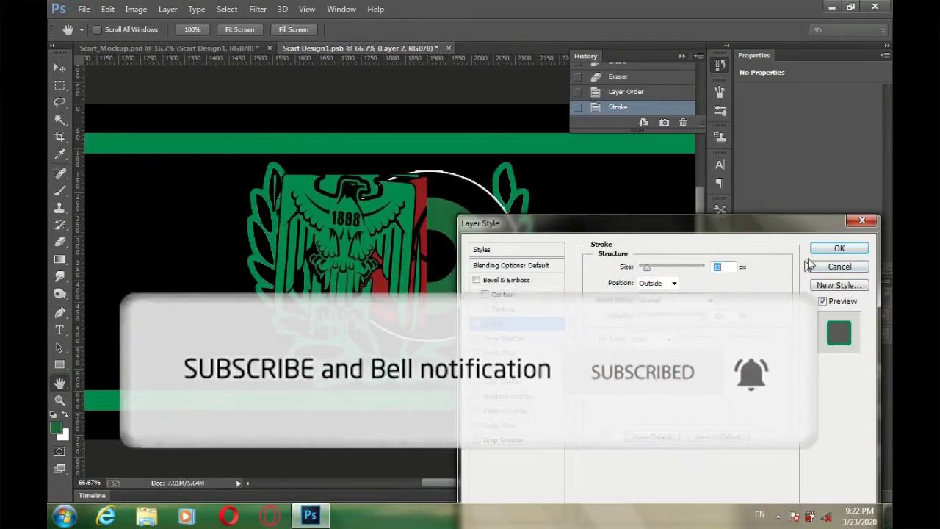
{"action": "key", "text": "Return"}
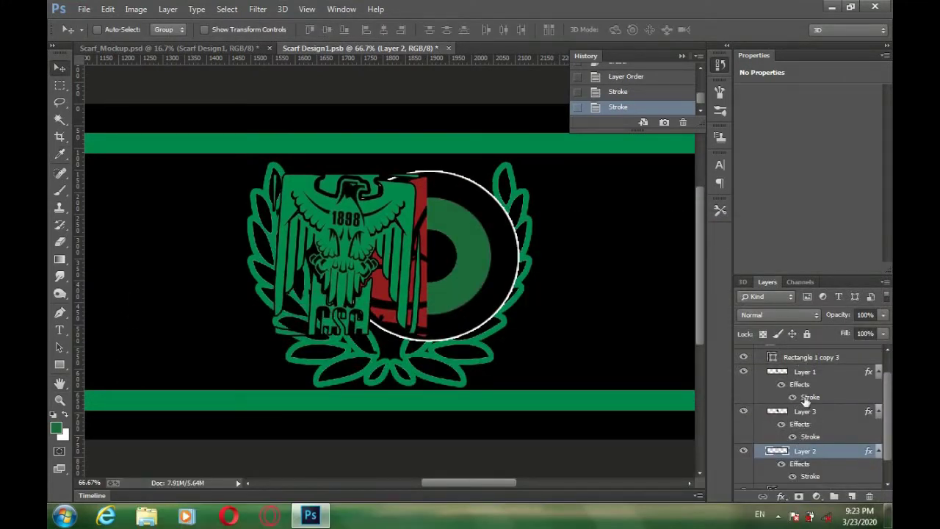
- Change the ball logo's stroke to a thicker one in the emblem's green and nudge Layer 3 slightly down
{"action": "left_click", "coordinate": [806, 411]}
{"action": "left_click", "coordinate": [781, 496]}
{"action": "left_click", "coordinate": [799, 369]}
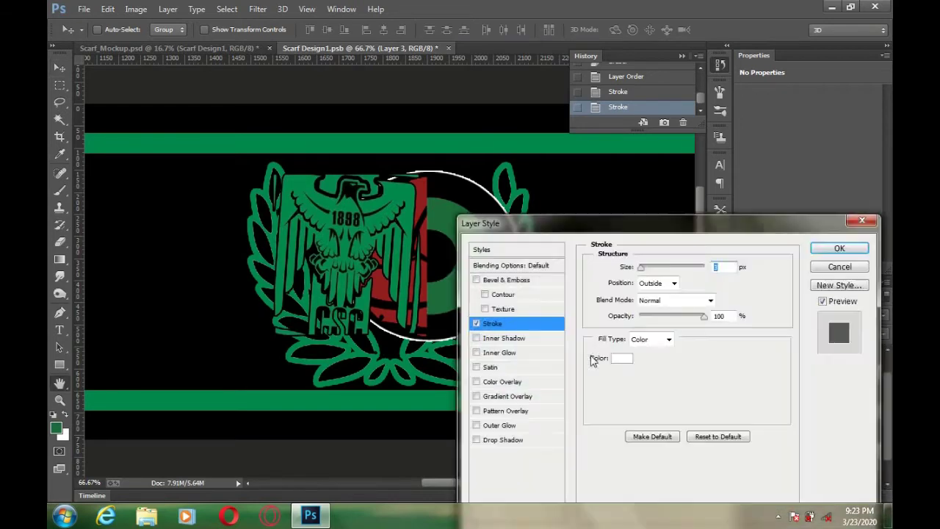
{"action": "left_click", "coordinate": [618, 359]}
{"action": "left_click", "coordinate": [396, 292]}
{"action": "left_click", "coordinate": [725, 217]}
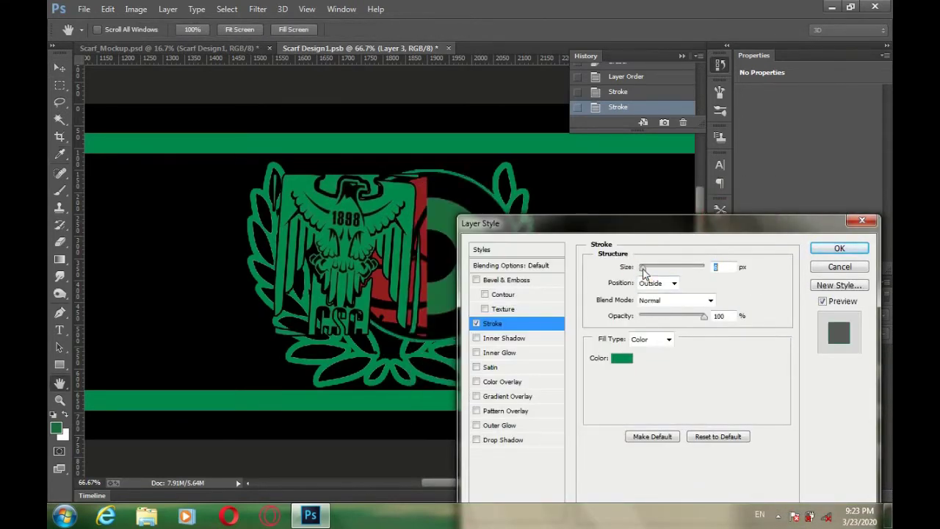
{"action": "left_click", "coordinate": [836, 248]}
{"action": "key", "text": "Down"}
- Refill the ball logo's green half-ring with the brighter green sampled from the eagle emblem, using the Gradient tool
{"action": "left_click", "coordinate": [60, 120]}
{"action": "left_click", "coordinate": [471, 253]}
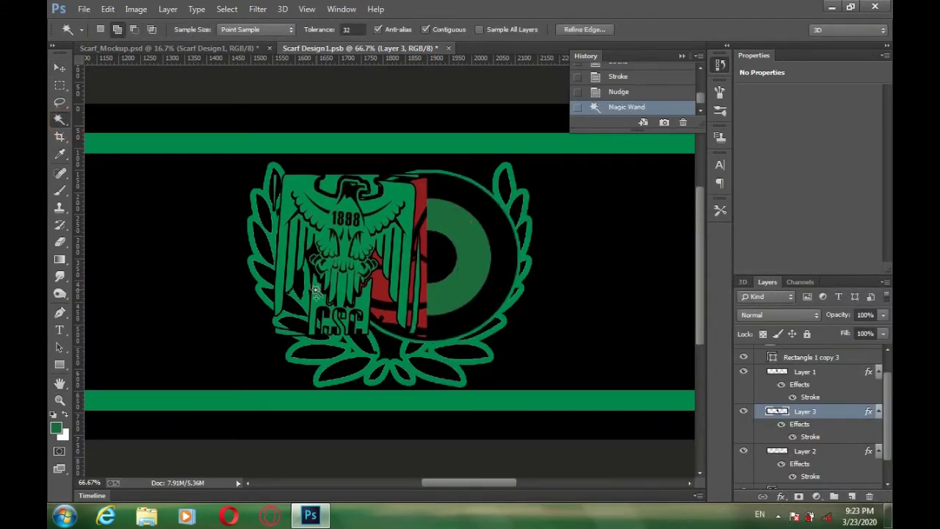
{"action": "left_click", "coordinate": [56, 427]}
{"action": "left_click", "coordinate": [365, 227]}
{"action": "left_click", "coordinate": [707, 218]}
{"action": "left_click", "coordinate": [60, 259]}
{"action": "left_click_drag", "start_coordinate": [256, 325], "coordinate": [451, 375]}
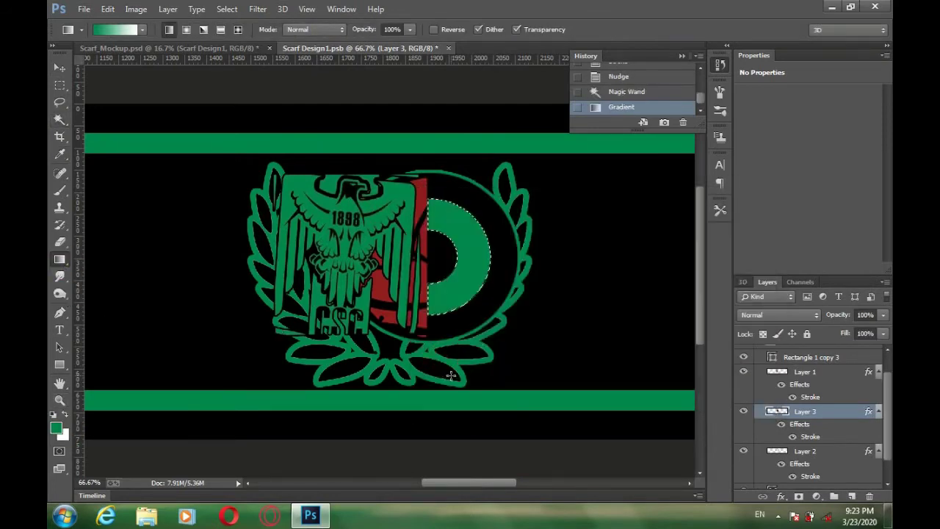
- Clear the selection, erase stray marks from the emblem's Layer 1, and restack the wreath's Layer 2 beneath Layer 3
{"action": "key", "text": "v"}
{"action": "key", "text": "ctrl+minus"}
{"action": "key", "text": "ctrl+minus"}
{"action": "key", "text": "ctrl+minus"}
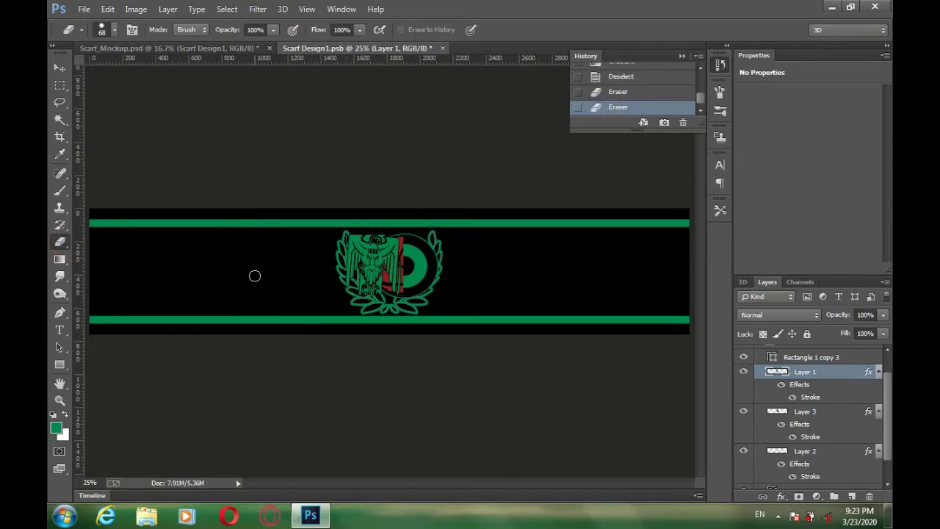
{"action": "mouse_move", "coordinate": [802, 455]}
{"action": "left_mouse_down"}
{"action": "mouse_move", "coordinate": [802, 364]}
{"action": "mouse_move", "coordinate": [803, 453]}
{"action": "left_mouse_up"}
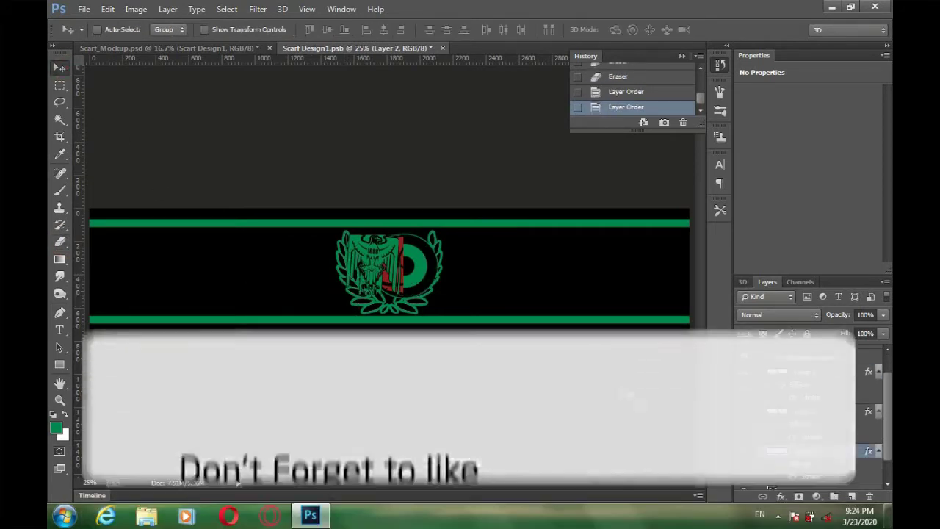
- Add the green text CURVA in Jibriel Small Caps at 150 pt and position it between the stripes before the emblem
{"action": "key", "text": "ctrl+minus"}
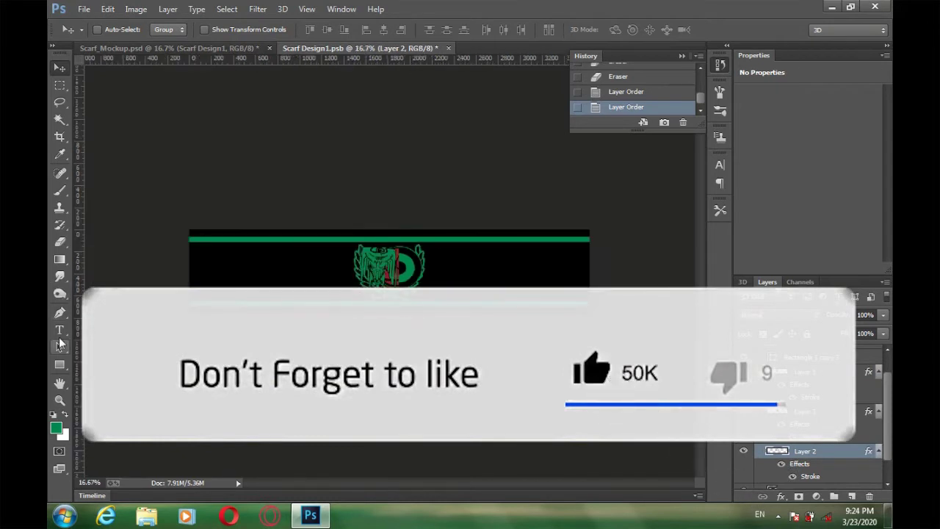
{"action": "key", "text": "t"}
{"action": "left_click", "coordinate": [208, 288]}
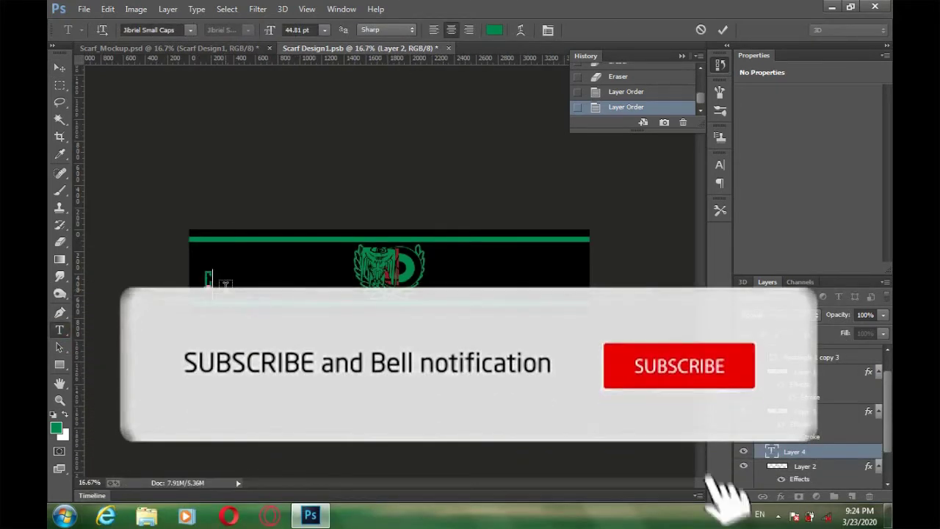
{"action": "type", "text": "CURVA"}
{"action": "left_click", "coordinate": [323, 29]}
{"action": "left_click", "coordinate": [331, 254]}
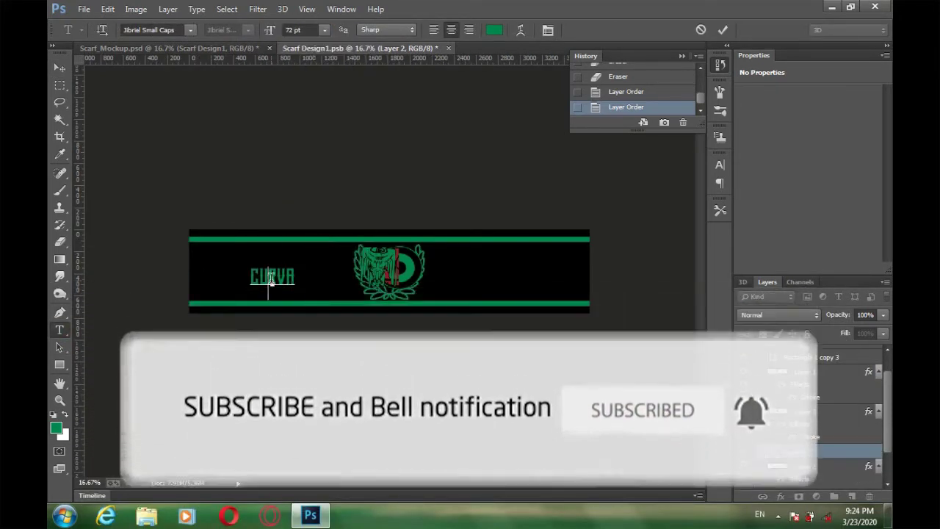
{"action": "double_click", "coordinate": [270, 279]}
{"action": "left_click", "coordinate": [324, 31]}
{"action": "left_click", "coordinate": [323, 254]}
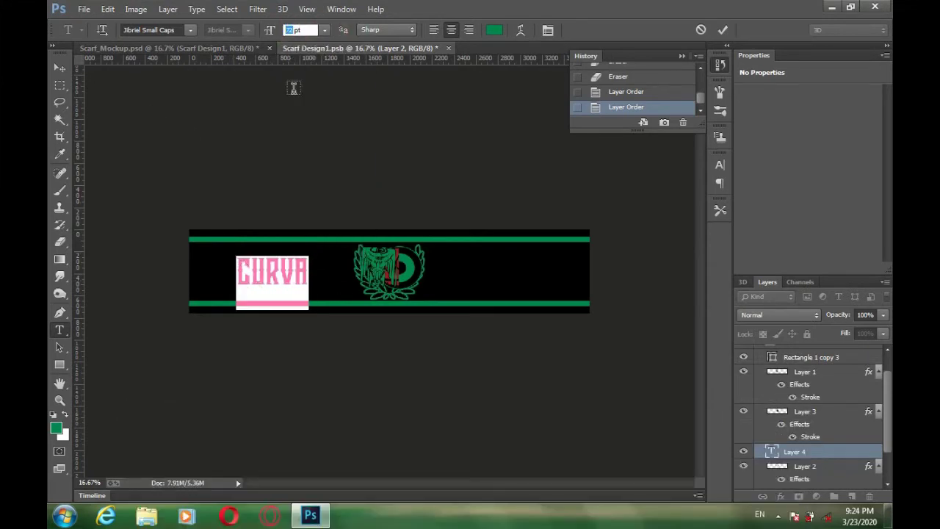
{"action": "type", "text": "150"}
{"action": "left_click", "coordinate": [59, 67]}
{"action": "left_click_drag", "start_coordinate": [305, 280], "coordinate": [307, 296]}
- Squash the CURVA text to about 75% of its height, keeping it centred between the two stripes
{"action": "key", "text": "ctrl+t"}
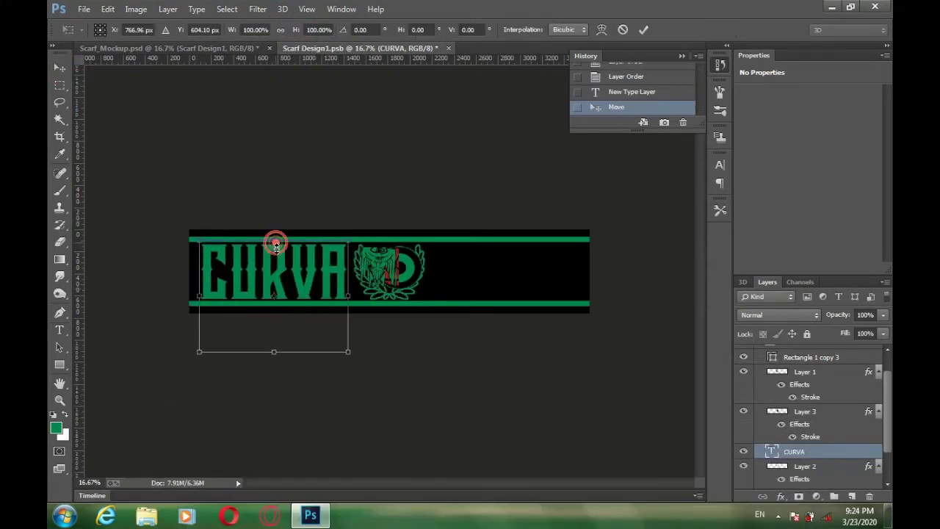
{"action": "left_click_drag", "start_coordinate": [275, 243], "coordinate": [293, 269]}
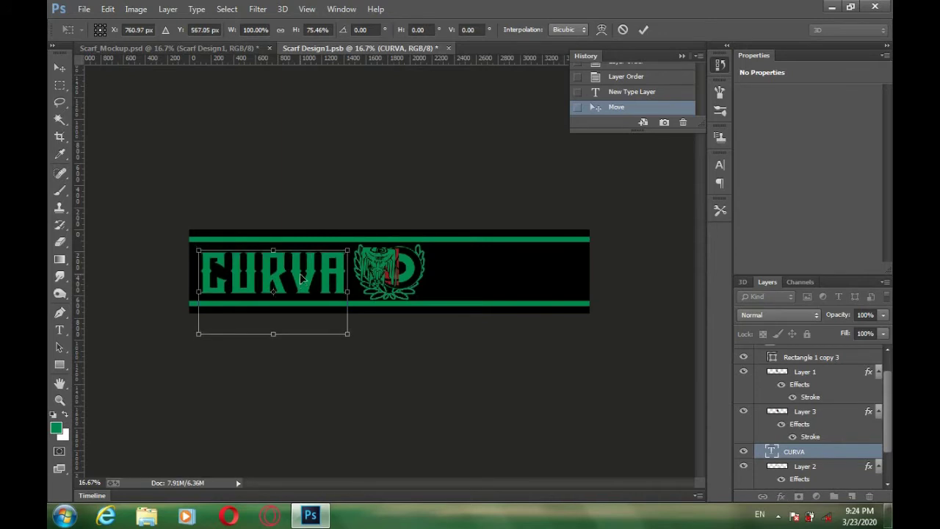
{"action": "left_click", "coordinate": [59, 67]}
{"action": "left_click", "coordinate": [411, 199]}
- Duplicate the CURVA text layer, change the copy to NORD, and place it on the other side of the emblem
{"action": "right_click", "coordinate": [791, 451]}
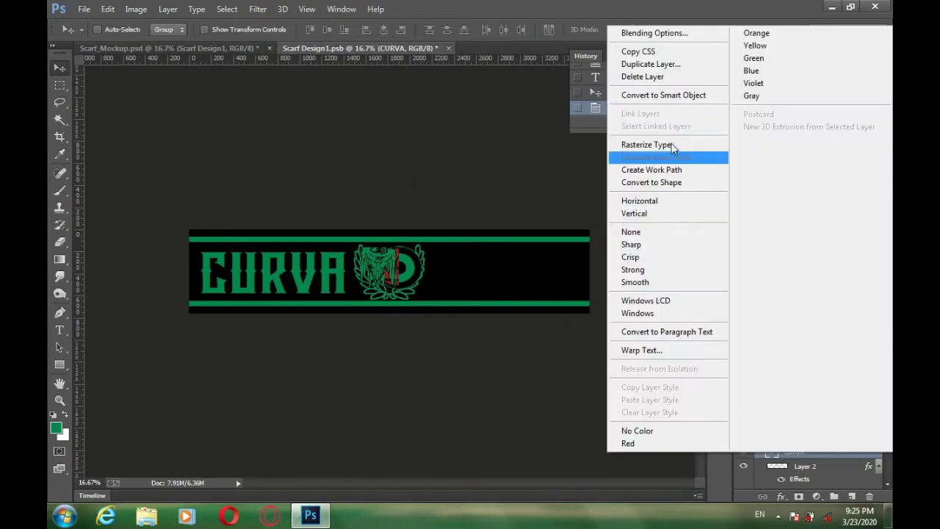
{"action": "left_click", "coordinate": [639, 65]}
{"action": "left_click", "coordinate": [577, 156]}
{"action": "double_click", "coordinate": [771, 451]}
{"action": "type", "text": "NORD"}
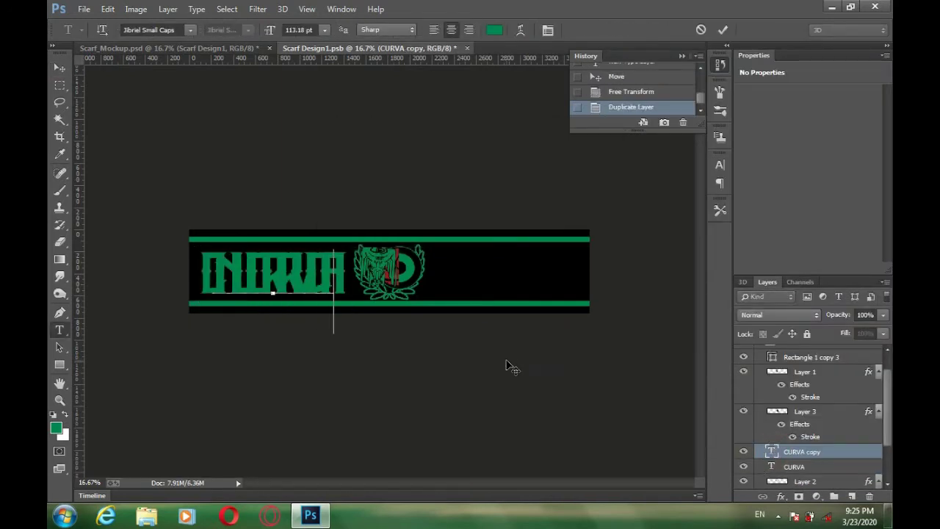
{"action": "left_click_drag", "start_coordinate": [388, 361], "coordinate": [612, 362]}
{"action": "type", "text": "D"}
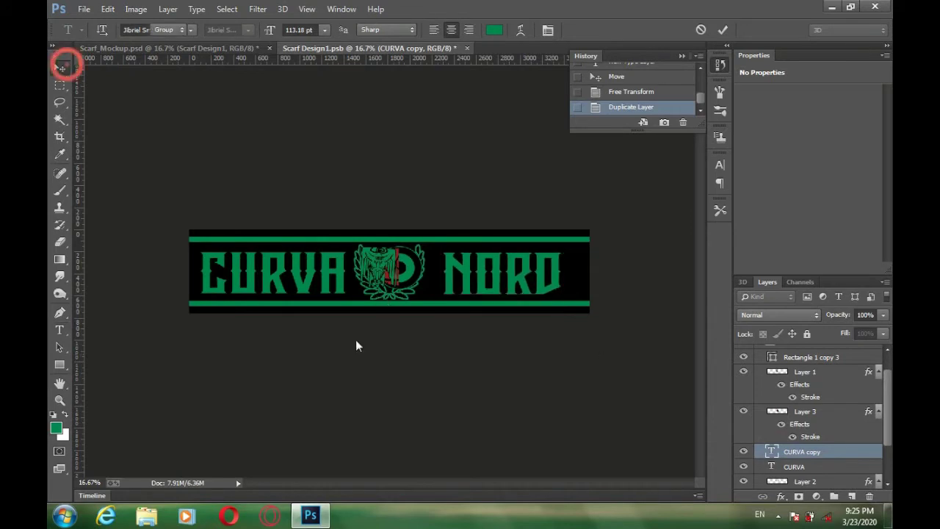
{"action": "key", "text": "shift+Left"}
{"action": "key", "text": "shift+Left"}
- Widen the emblem, ball logo and wreath layers together to about 110.6% of their width
{"action": "left_click", "coordinate": [811, 415]}
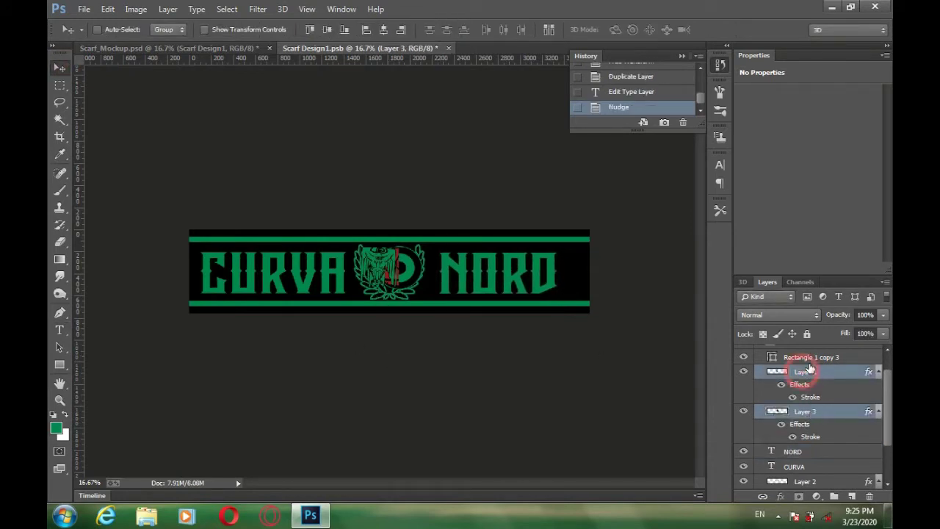
{"action": "key", "text": "ctrl+t"}
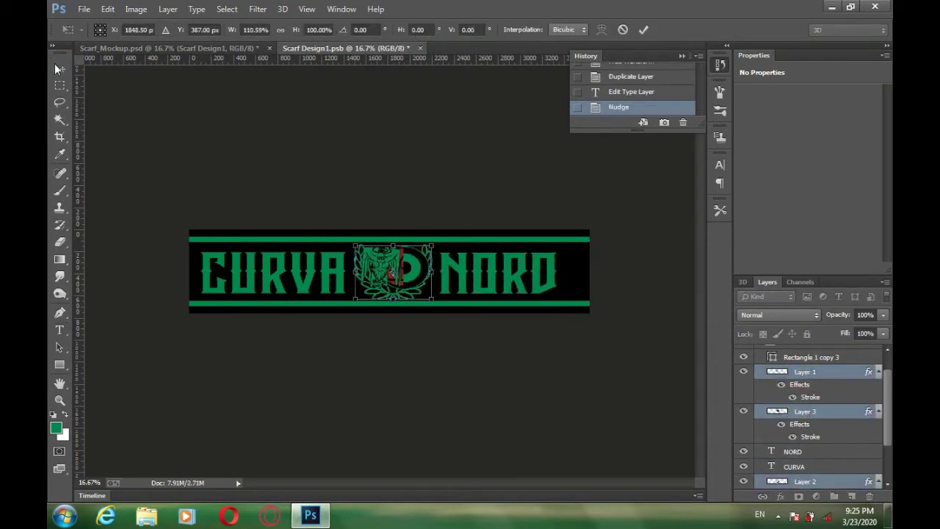
{"action": "left_click", "coordinate": [58, 68]}
{"action": "key", "text": "Return"}
- Add a green CONSTANTINE text layer above Layer 2, sized 24 pt, and place it over the NORD text
{"action": "left_click", "coordinate": [778, 481]}
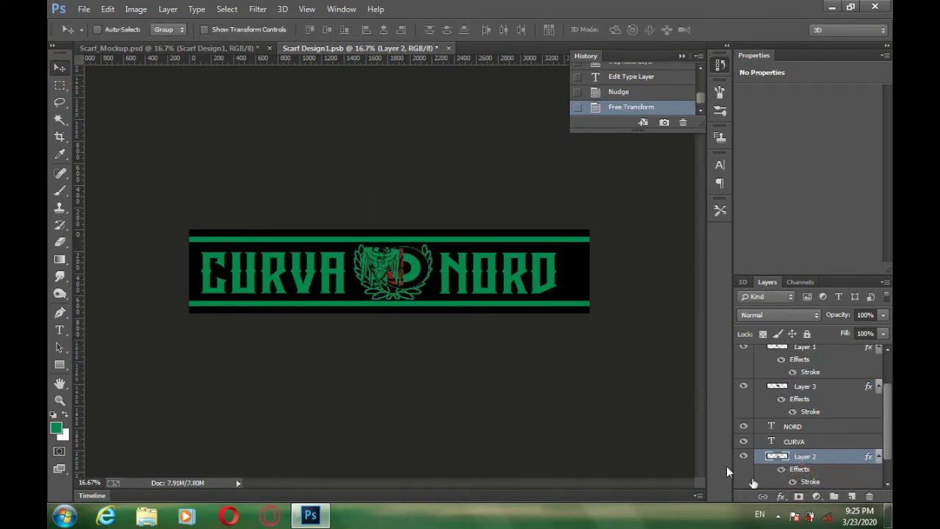
{"action": "left_click", "coordinate": [64, 415]}
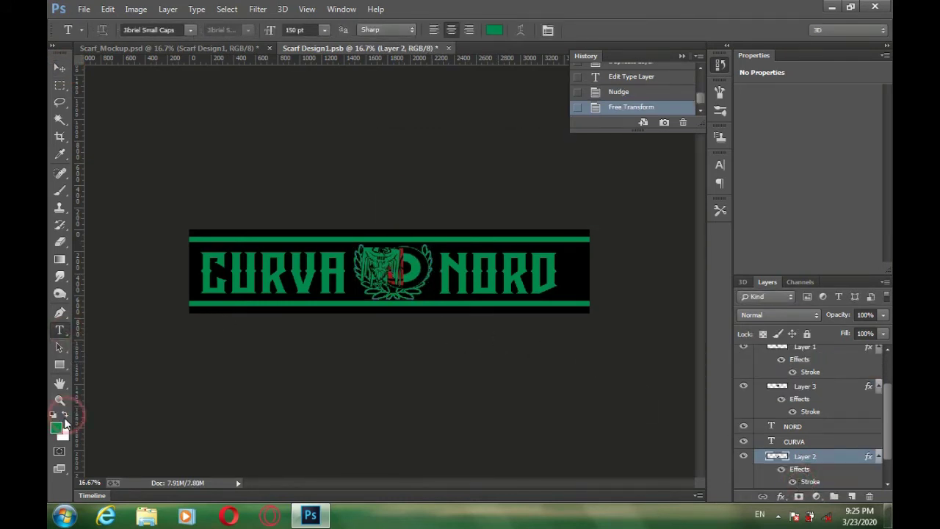
{"action": "left_click", "coordinate": [356, 308]}
{"action": "key", "text": "ctrl+a"}
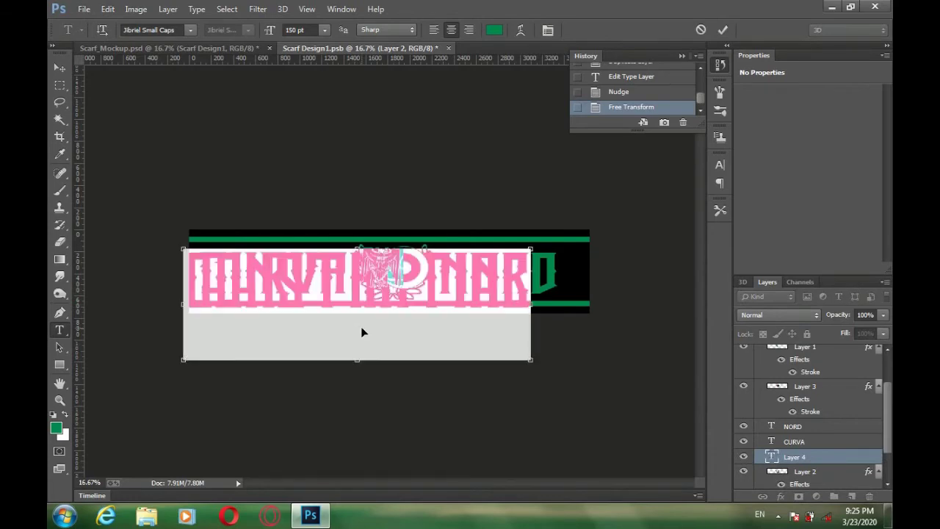
{"action": "left_click", "coordinate": [324, 29]}
{"action": "left_click", "coordinate": [310, 184]}
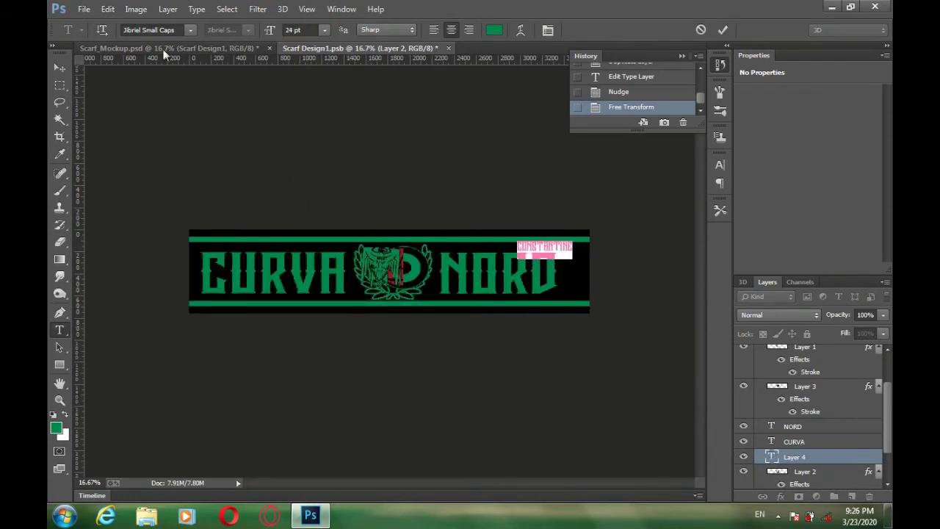
- Set CONSTANTINE in the ELANDE free font and move it over the lower part of NORD
{"action": "left_click", "coordinate": [190, 29]}
{"action": "scroll", "coordinate": [209, 99], "scroll_direction": "up", "scroll_amount": 20}
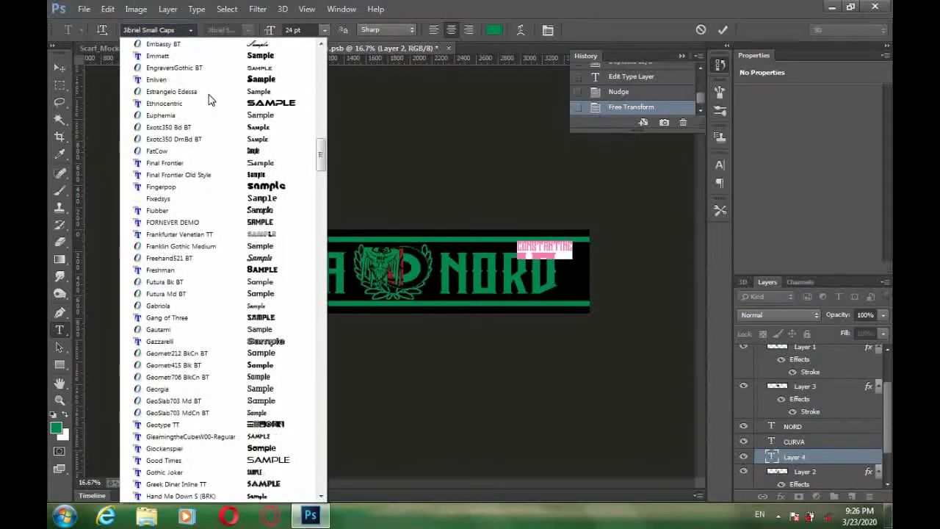
{"action": "left_click", "coordinate": [225, 117]}
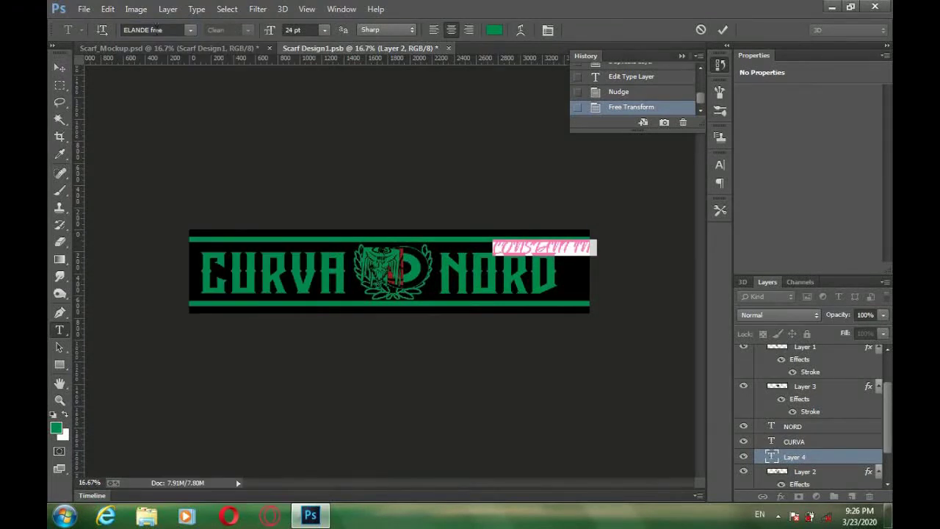
{"action": "left_click_drag", "start_coordinate": [569, 300], "coordinate": [552, 330]}
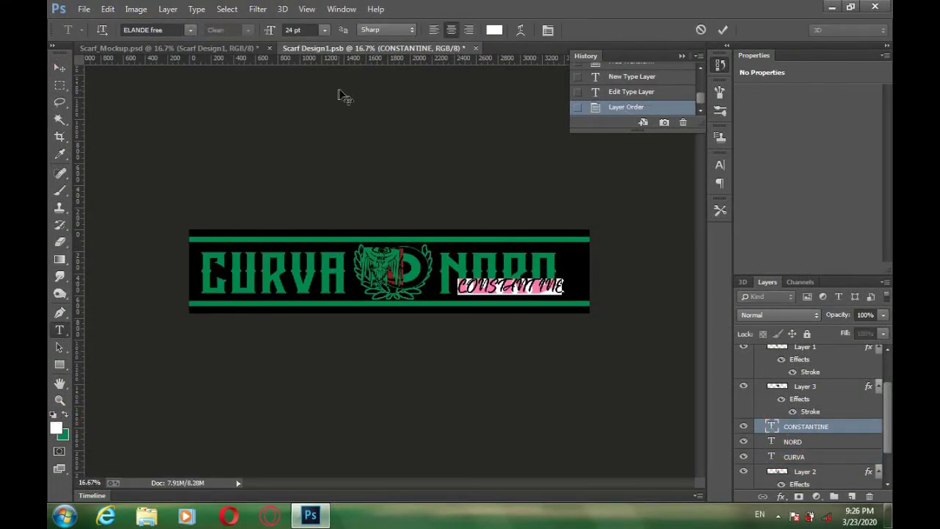
- Try the Courier New, Christmas Ribby and Borealis fonts on the CONSTANTINE text
{"action": "left_click", "coordinate": [190, 30]}
{"action": "scroll", "coordinate": [235, 121], "scroll_direction": "up", "scroll_amount": 8}
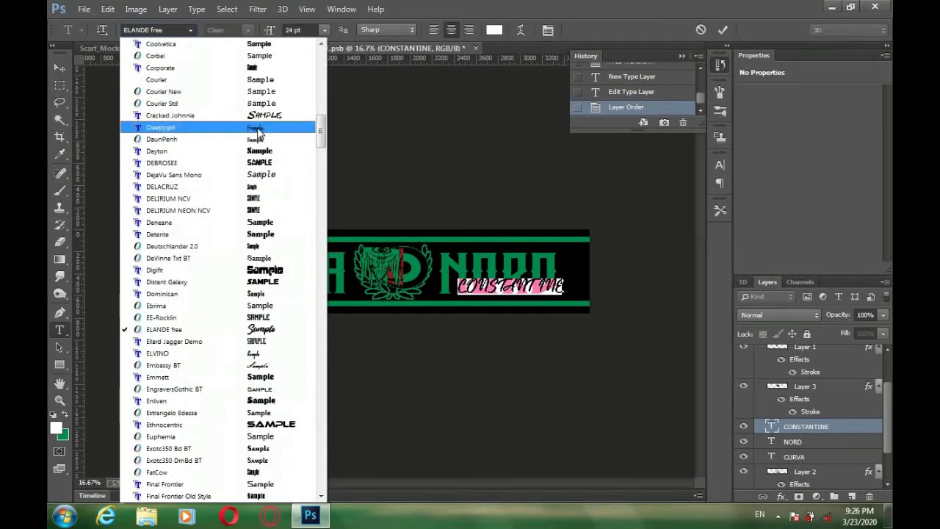
{"action": "left_click", "coordinate": [184, 102]}
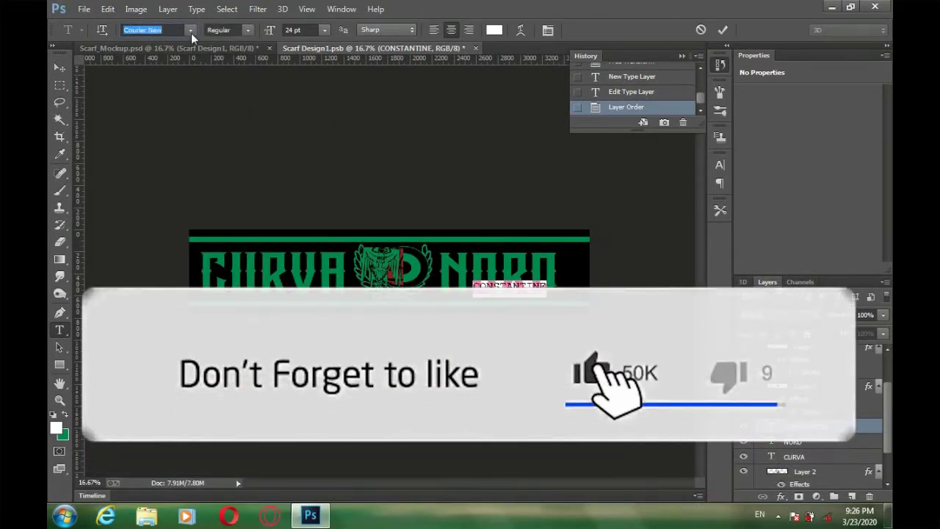
{"action": "left_click", "coordinate": [191, 31]}
{"action": "scroll", "coordinate": [204, 109], "scroll_direction": "up", "scroll_amount": 9}
{"action": "left_click", "coordinate": [203, 125]}
{"action": "left_click", "coordinate": [191, 30]}
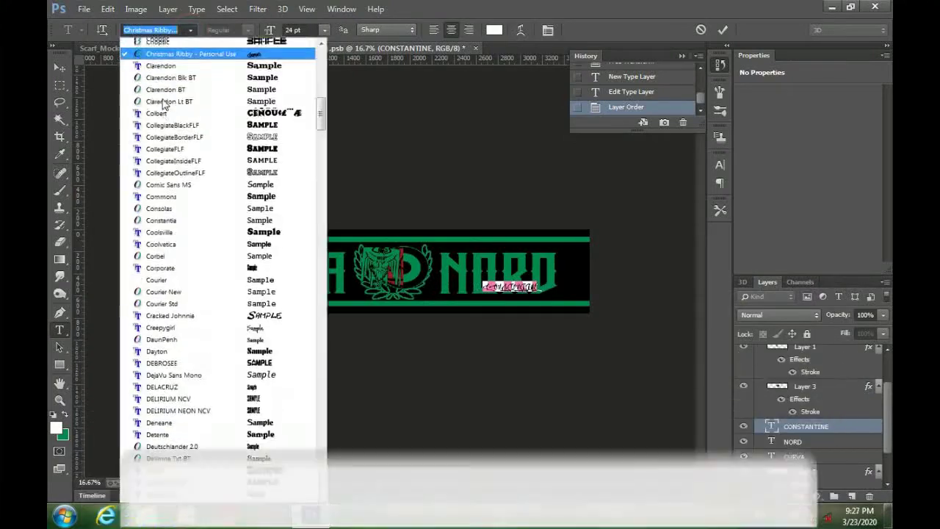
{"action": "scroll", "coordinate": [163, 102], "scroll_direction": "up", "scroll_amount": 8}
{"action": "left_click", "coordinate": [185, 57]}
{"action": "left_click", "coordinate": [191, 30]}
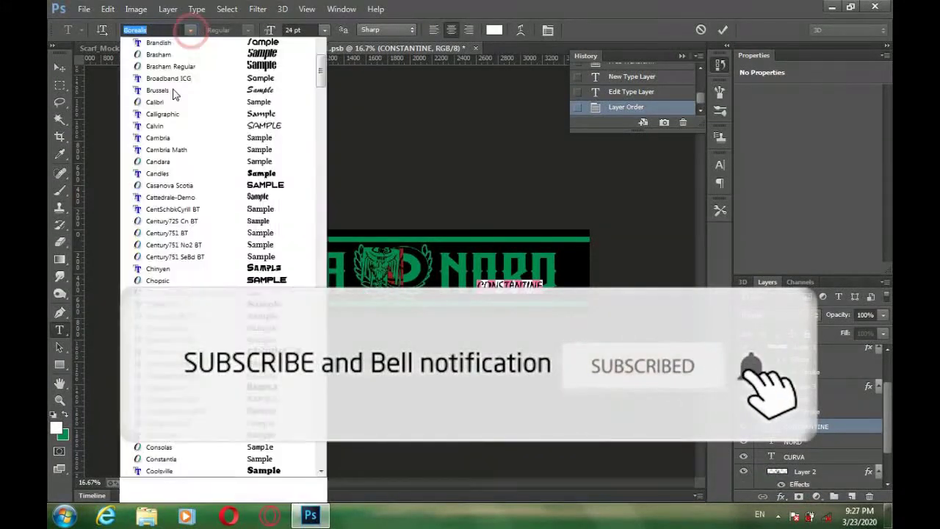
- Try the Freehand521 BT and LittleLordFontleroy fonts on the CONSTANTINE text
{"action": "scroll", "coordinate": [190, 131], "scroll_direction": "up", "scroll_amount": 5}
{"action": "scroll", "coordinate": [190, 133], "scroll_direction": "down", "scroll_amount": 16}
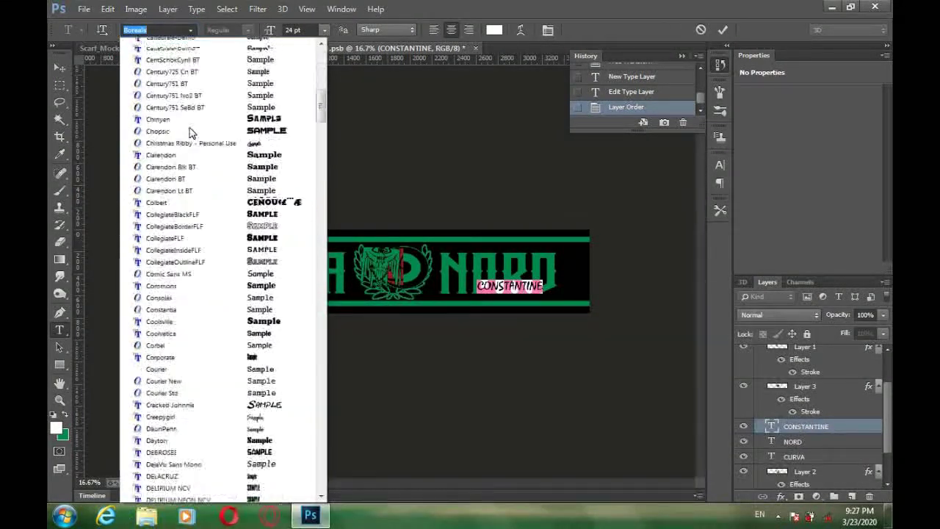
{"action": "scroll", "coordinate": [189, 130], "scroll_direction": "down", "scroll_amount": 20}
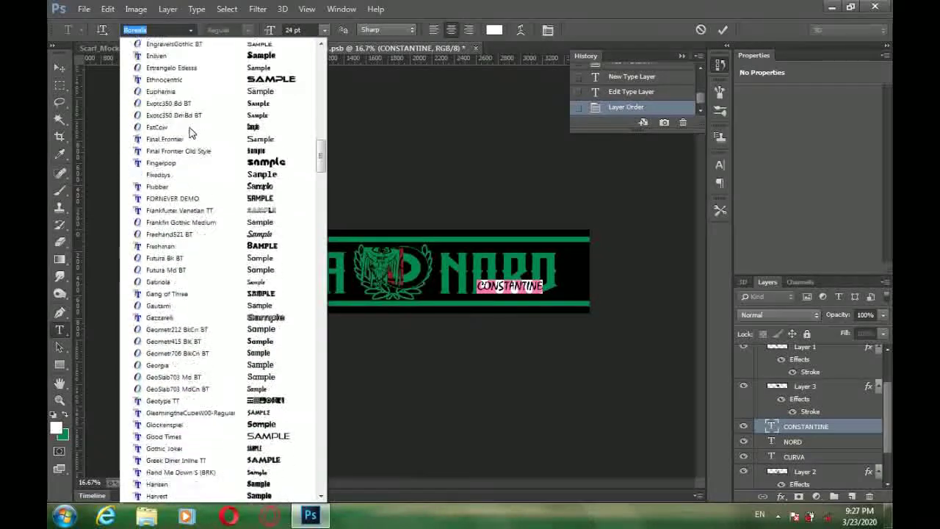
{"action": "left_click", "coordinate": [224, 204]}
{"action": "left_click", "coordinate": [192, 30]}
{"action": "scroll", "coordinate": [197, 199], "scroll_direction": "down", "scroll_amount": 15}
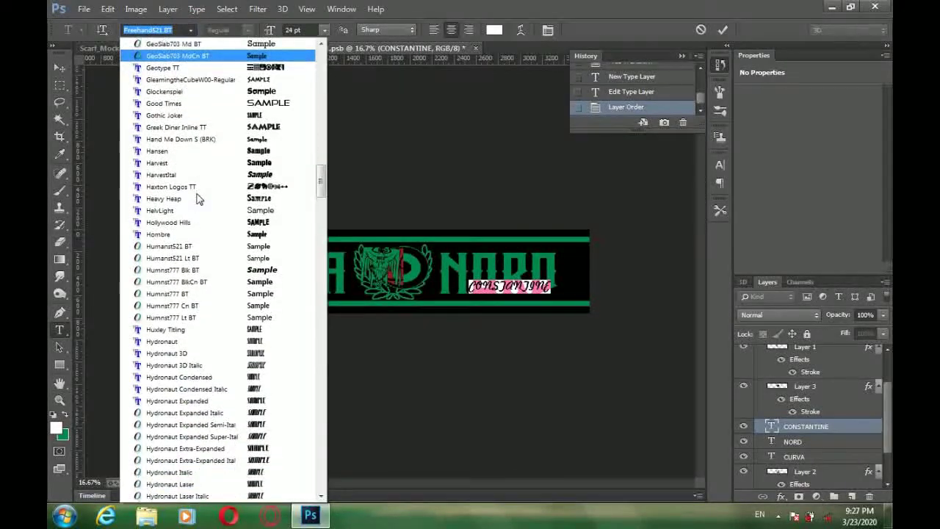
{"action": "scroll", "coordinate": [197, 198], "scroll_direction": "down", "scroll_amount": 6}
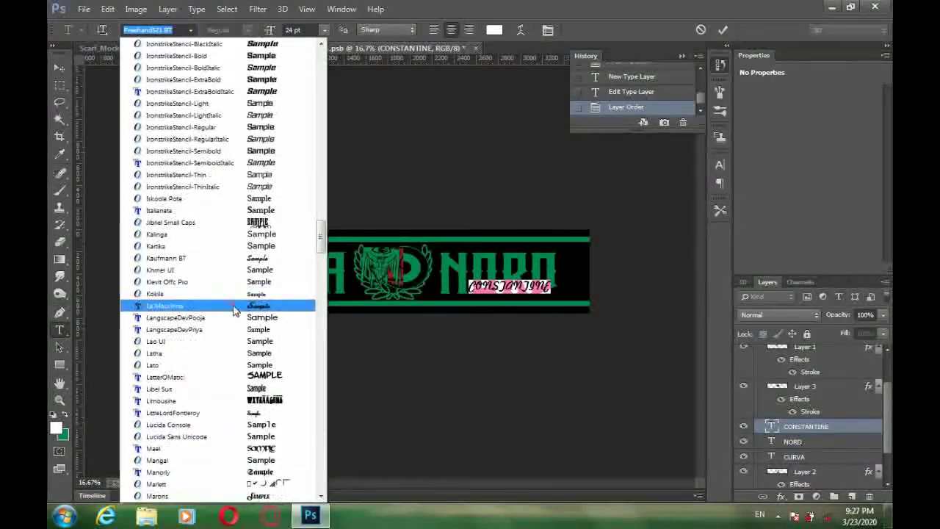
{"action": "left_click", "coordinate": [234, 307]}
{"action": "left_click", "coordinate": [192, 29]}
{"action": "left_click", "coordinate": [263, 152]}
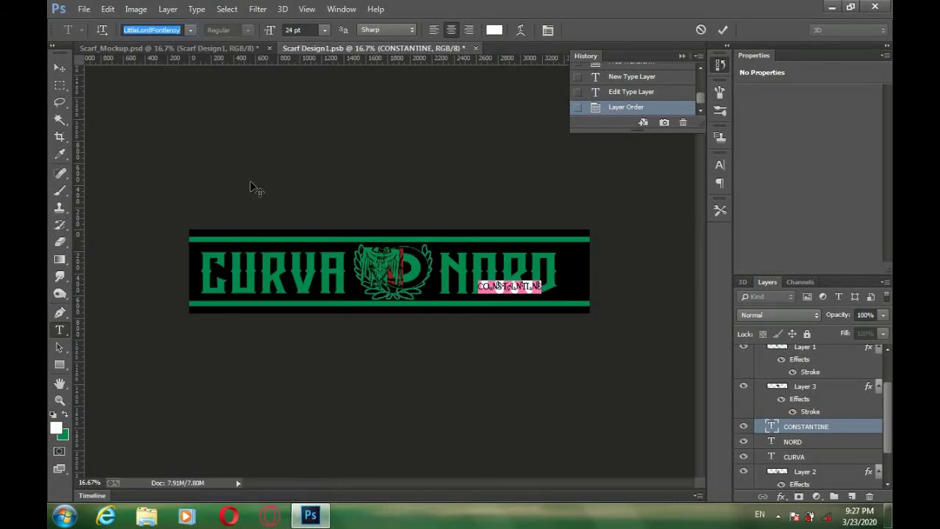
- Set the CONSTANTINE text in the Moonthy font, colour it black, and nudge it slightly down
{"action": "left_click", "coordinate": [192, 29]}
{"action": "scroll", "coordinate": [230, 202], "scroll_direction": "down", "scroll_amount": 3}
{"action": "left_click", "coordinate": [248, 211]}
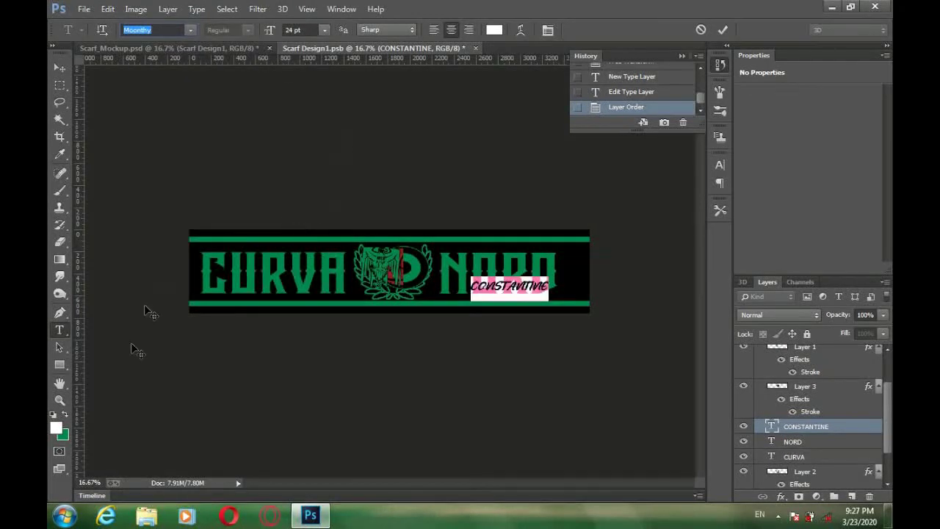
{"action": "left_click", "coordinate": [56, 428]}
{"action": "left_click", "coordinate": [196, 282]}
{"action": "left_click", "coordinate": [726, 214]}
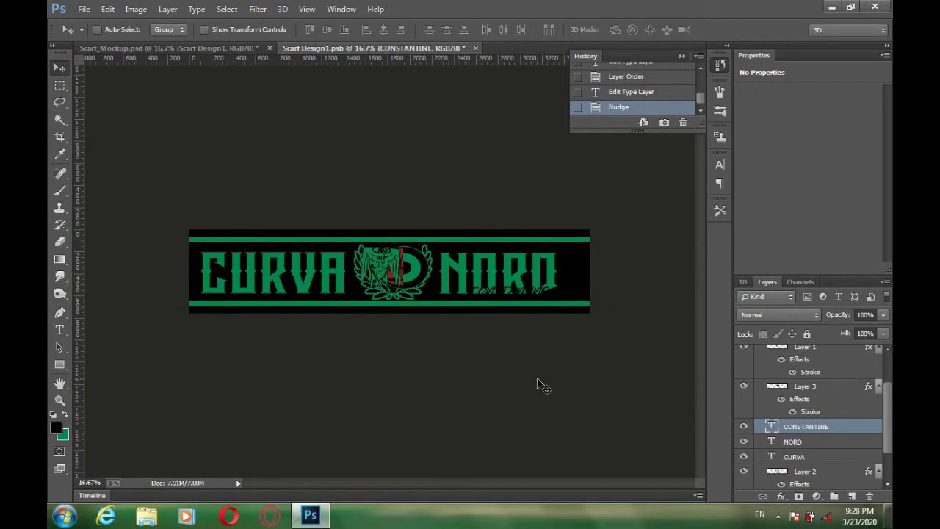
- Add a stroke to the CONSTANTINE text in the green sampled from the CURVA lettering
{"action": "left_click", "coordinate": [781, 496]}
{"action": "left_click", "coordinate": [801, 372]}
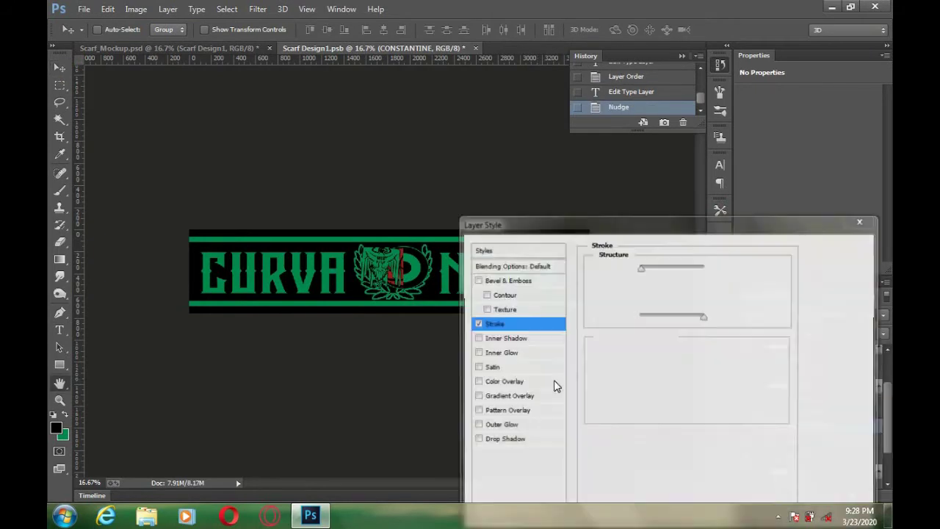
{"action": "left_click", "coordinate": [622, 358]}
{"action": "left_click", "coordinate": [325, 257]}
{"action": "left_click", "coordinate": [725, 214]}
{"action": "mouse_move", "coordinate": [633, 227]}
{"action": "left_mouse_down"}
{"action": "mouse_move", "coordinate": [740, 255]}
{"action": "mouse_move", "coordinate": [721, 265]}
{"action": "left_mouse_up"}
{"action": "key", "text": "Return"}
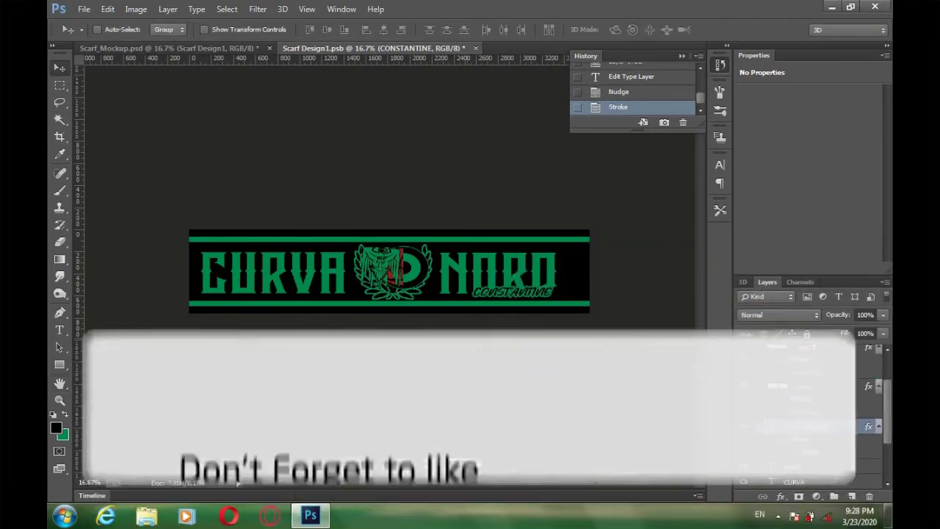
- Save the scarf design to update the smart object and return to the Scarf_Mockup.psd document
{"action": "key", "text": "ctrl+s"}
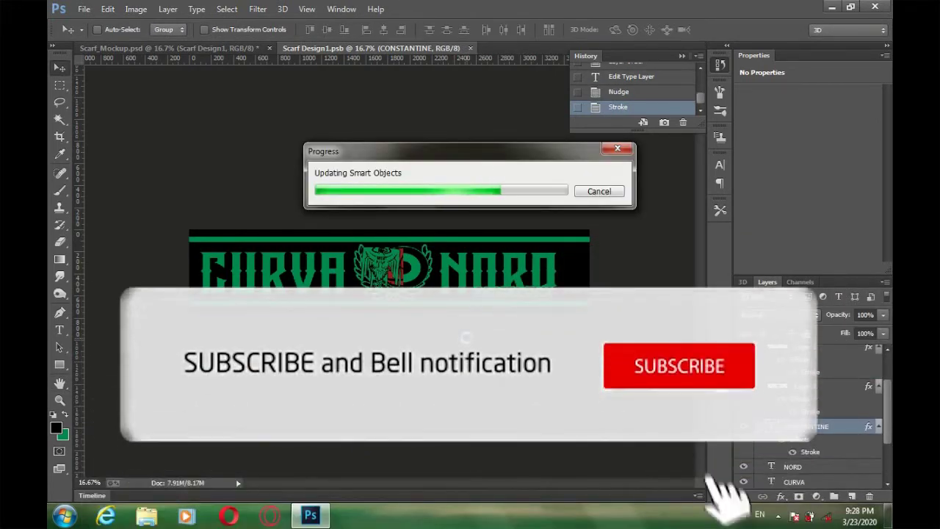
{"action": "left_click", "coordinate": [184, 50]}
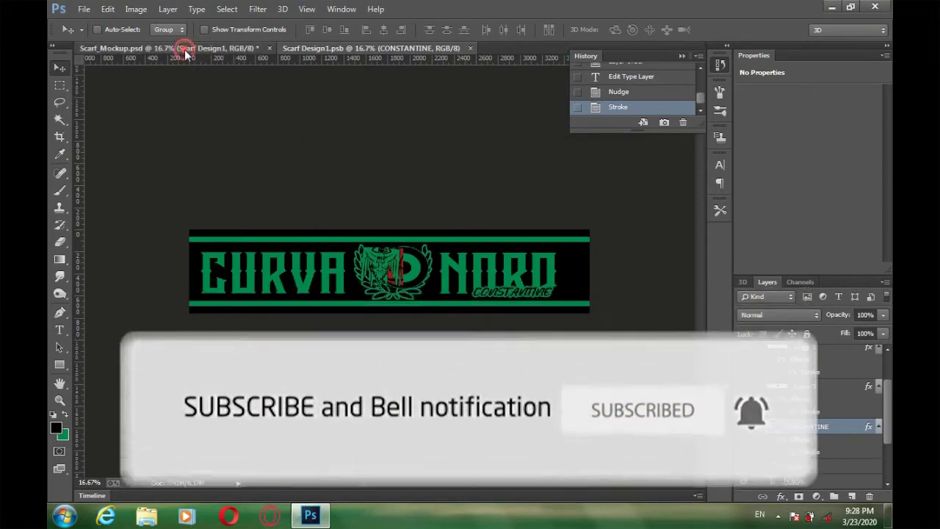
- Open the Left Side Design smart object from Scarf_Mockup.psd, dock it as a tab, and rotate its canvas 90° clockwise
{"action": "scroll", "coordinate": [795, 414], "scroll_direction": "down", "scroll_amount": 1}
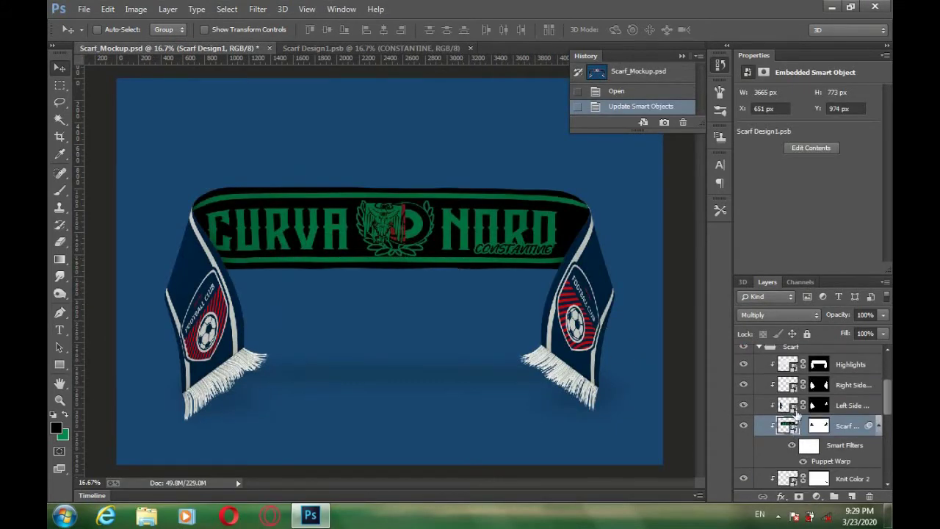
{"action": "double_click", "coordinate": [784, 404]}
{"action": "left_click_drag", "start_coordinate": [447, 65], "coordinate": [381, 43]}
{"action": "left_click", "coordinate": [382, 47]}
{"action": "left_click", "coordinate": [478, 47]}
{"action": "left_click", "coordinate": [168, 8]}
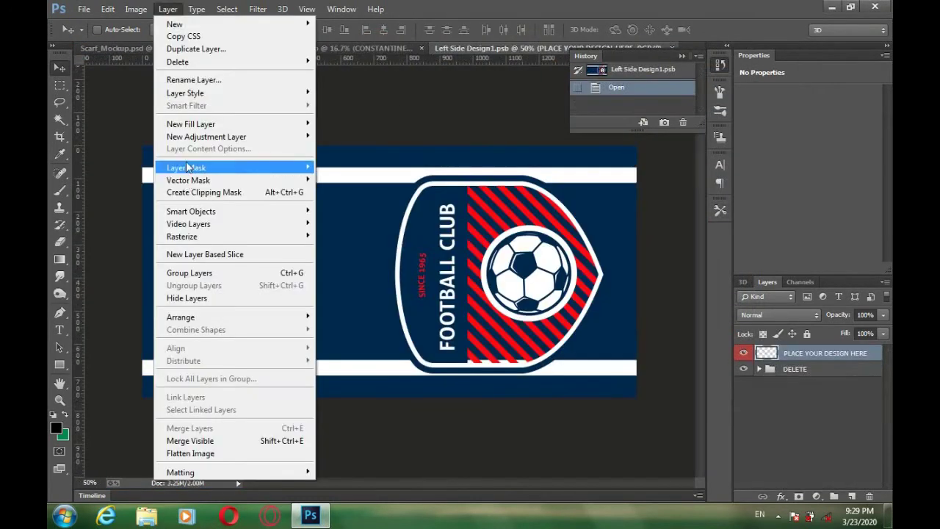
{"action": "mouse_move", "coordinate": [136, 9]}
{"action": "mouse_move", "coordinate": [185, 133]}
{"action": "left_click", "coordinate": [307, 162]}
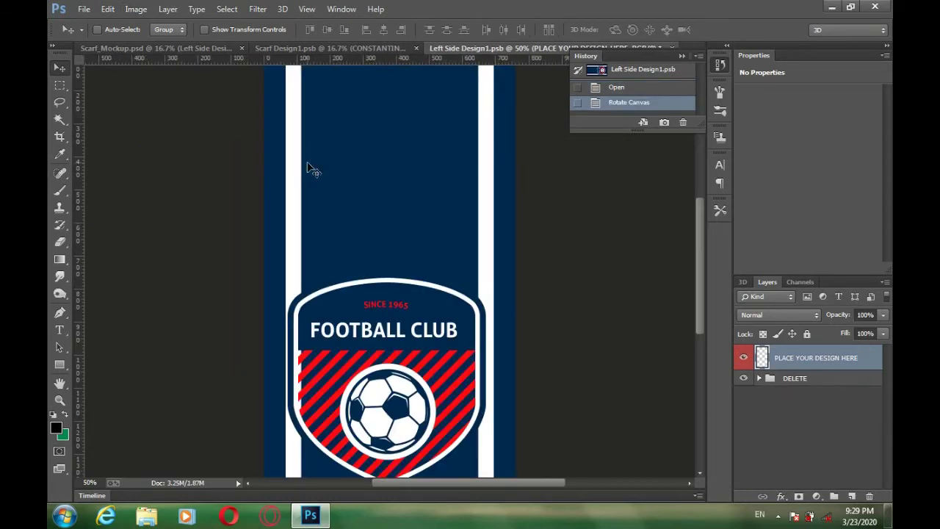
- Delete the football club badge layer from the DELETE group and recolour the panel's Left Side Design base shape black
{"action": "key", "text": "ctrl+minus"}
{"action": "left_click", "coordinate": [759, 377]}
{"action": "left_click", "coordinate": [812, 400]}
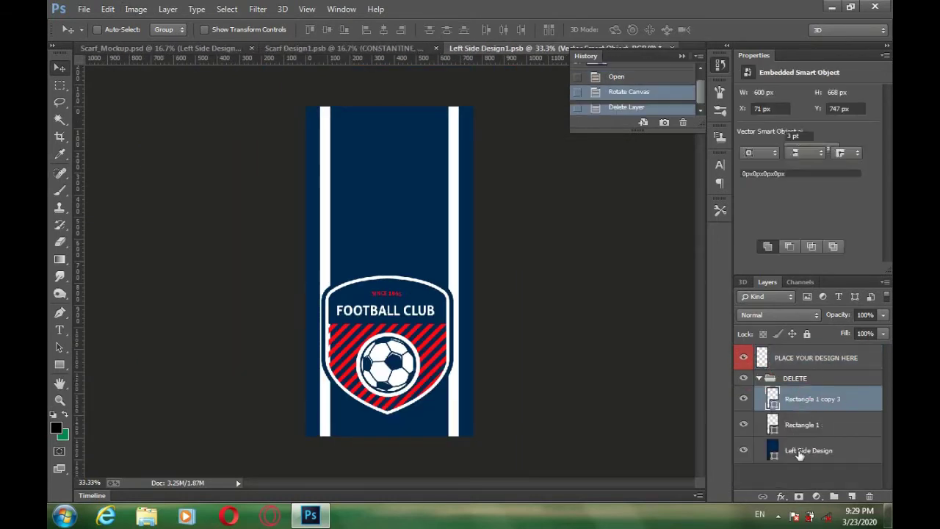
{"action": "double_click", "coordinate": [772, 450]}
{"action": "left_click", "coordinate": [57, 427]}
{"action": "left_click", "coordinate": [725, 215]}
- Recolour both vertical stripes, Rectangle 1 and Rectangle 1 copy 3, with the green of the background swatch
{"action": "double_click", "coordinate": [772, 424]}
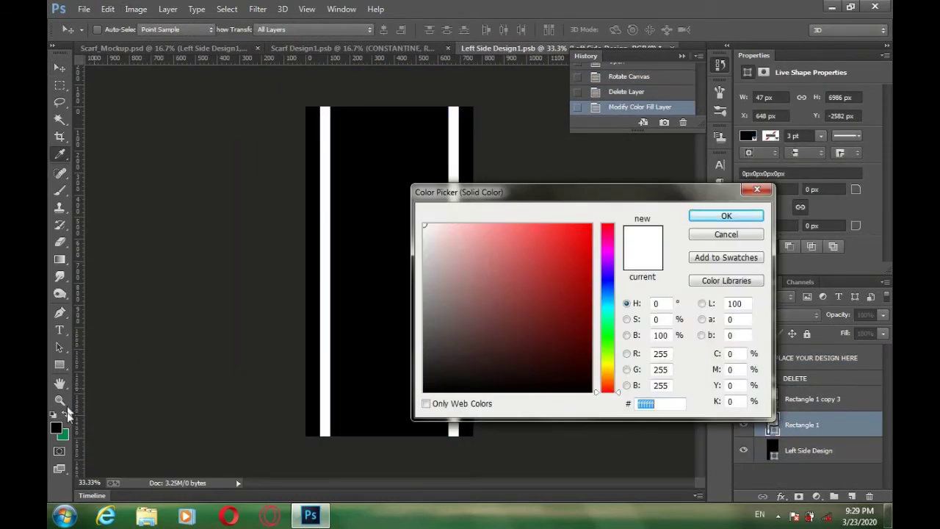
{"action": "left_click", "coordinate": [63, 434]}
{"action": "left_click", "coordinate": [706, 219]}
{"action": "double_click", "coordinate": [773, 398]}
{"action": "left_click", "coordinate": [453, 165]}
{"action": "left_click", "coordinate": [708, 216]}
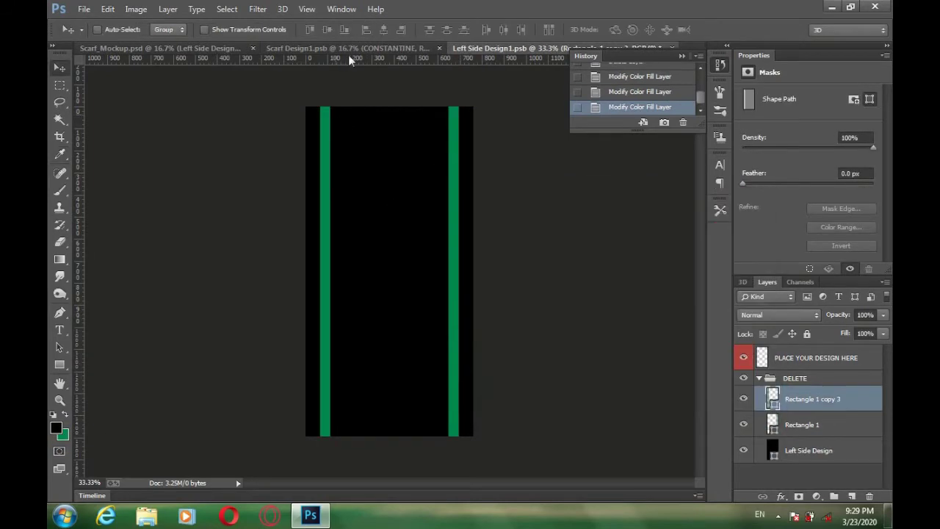
- Copy the central emblem's layers from Scarf Design1.psb onto the lower part of the Left Side Design1.psb panel
{"action": "left_click", "coordinate": [349, 48]}
{"action": "scroll", "coordinate": [889, 426], "scroll_direction": "down", "scroll_amount": 2}
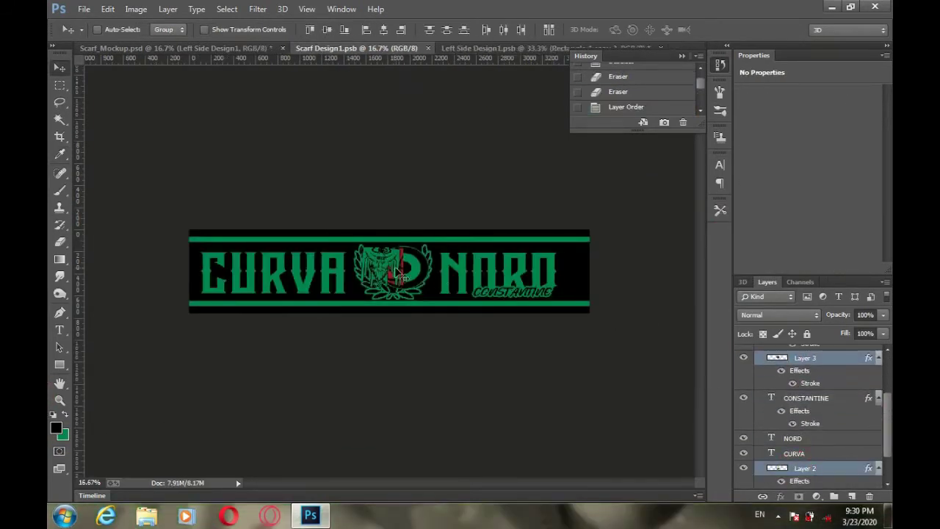
{"action": "left_click_drag", "start_coordinate": [493, 57], "coordinate": [379, 335]}
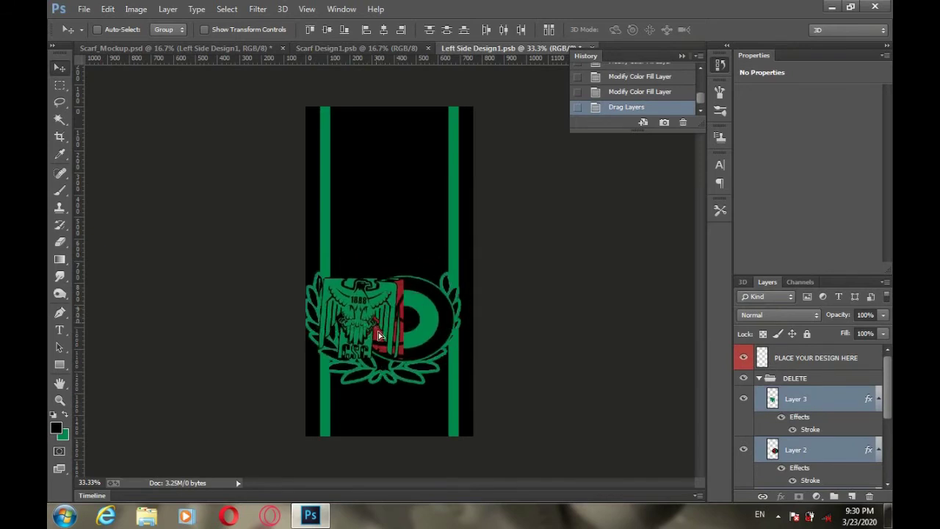
- Scale the emblem to about 73% width and 80% height, centre it between the green stripes, and save the panel
{"action": "left_click_drag", "start_coordinate": [450, 331], "coordinate": [431, 354]}
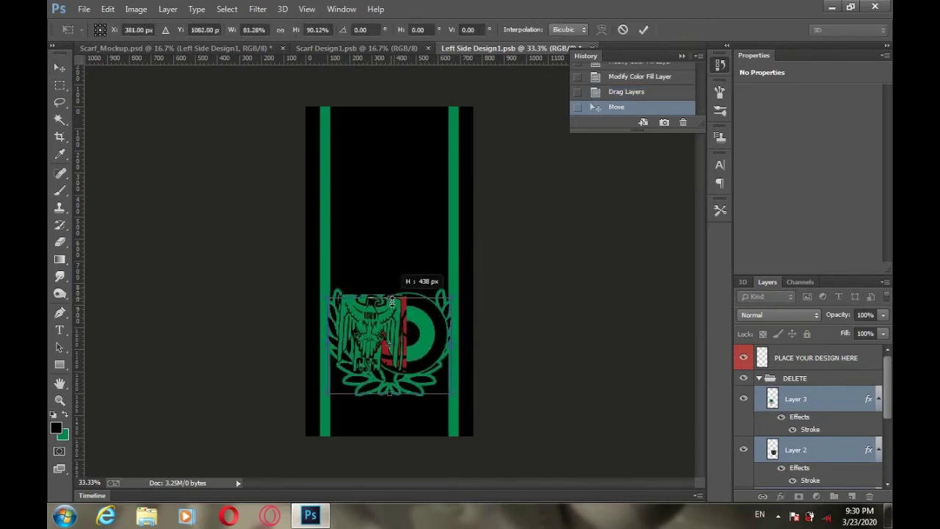
{"action": "left_click_drag", "start_coordinate": [335, 350], "coordinate": [336, 350]}
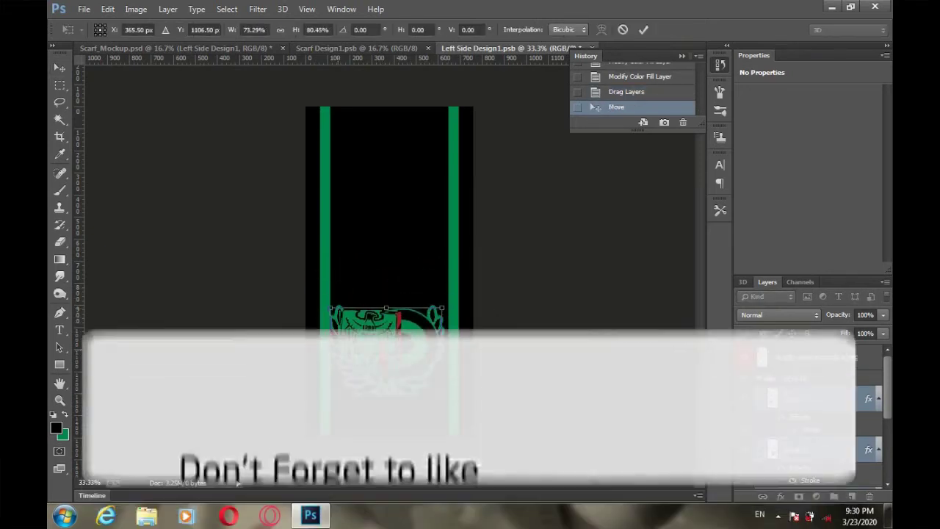
{"action": "left_click", "coordinate": [60, 67]}
{"action": "left_click", "coordinate": [413, 199]}
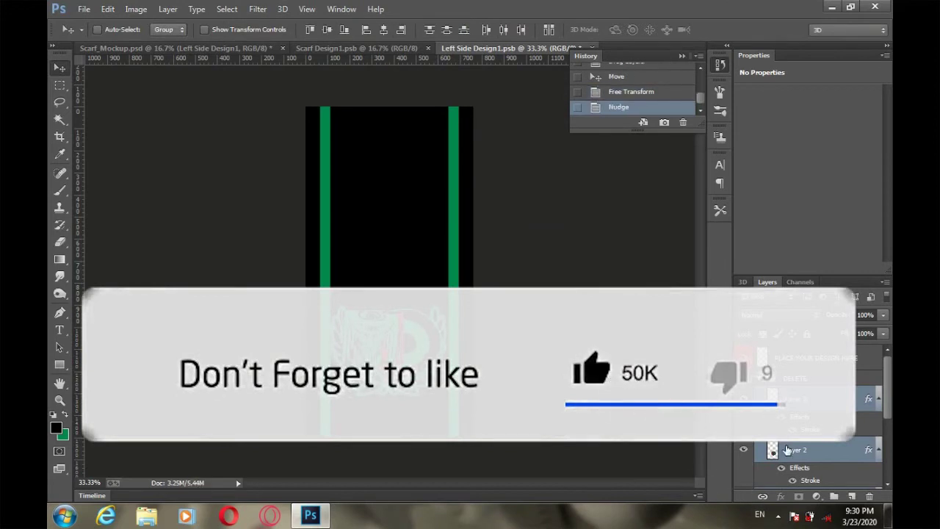
{"action": "left_click", "coordinate": [786, 449]}
{"action": "key", "text": "Left"}
{"action": "key", "text": "ctrl+s"}
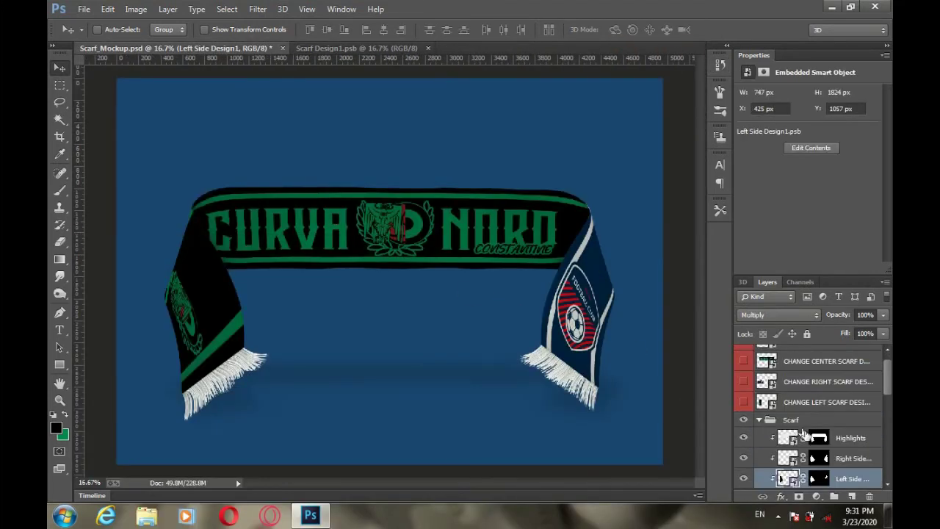
- Try rotating the Left Side Design1.psb canvas 90° clockwise and undo the rotation
{"action": "left_click", "coordinate": [136, 11]}
{"action": "left_click", "coordinate": [106, 138]}
{"action": "left_click", "coordinate": [138, 11]}
{"action": "mouse_move", "coordinate": [184, 130]}
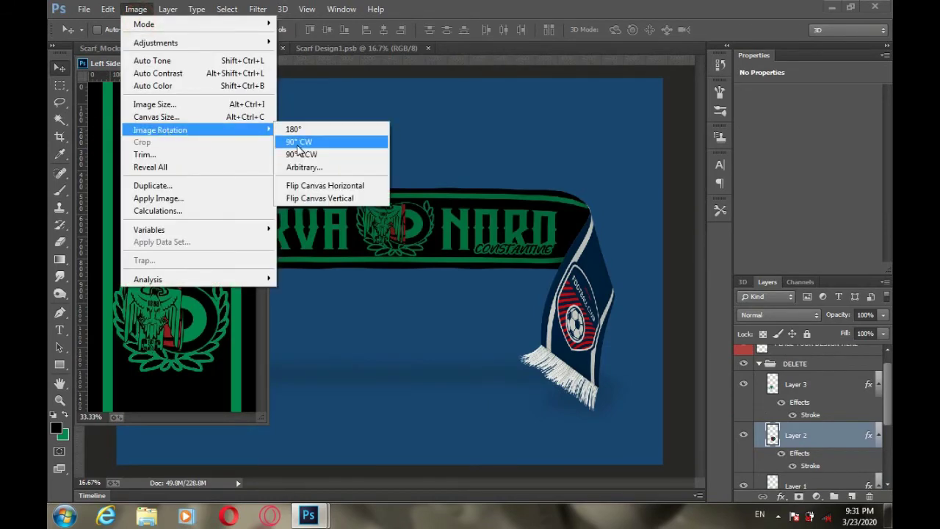
{"action": "left_click", "coordinate": [298, 144]}
{"action": "key", "text": "ctrl+z"}
- Rotate the Left Side Design1.psb canvas 90° counterclockwise, save it to update the mockup, and close it
{"action": "left_click", "coordinate": [136, 9]}
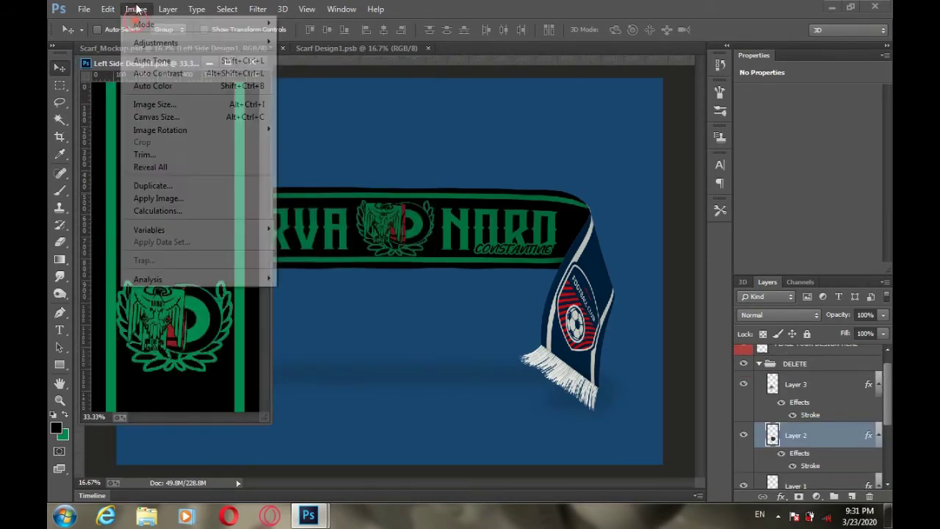
{"action": "mouse_move", "coordinate": [261, 130]}
{"action": "left_click", "coordinate": [293, 156]}
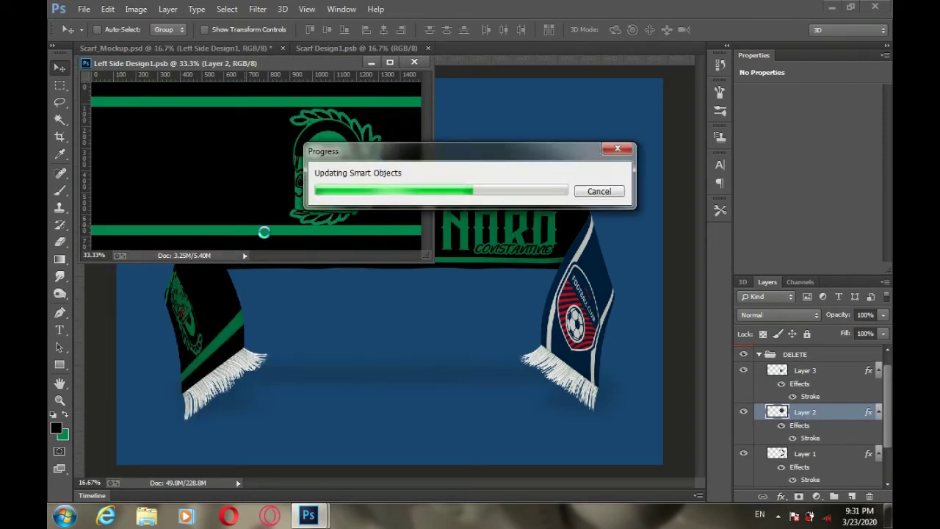
{"action": "left_click", "coordinate": [414, 62]}
- Copy all left side design layers into the right side's smart object, align them to fill its canvas, and save and close both files
{"action": "scroll", "coordinate": [784, 404], "scroll_direction": "down", "scroll_amount": 2}
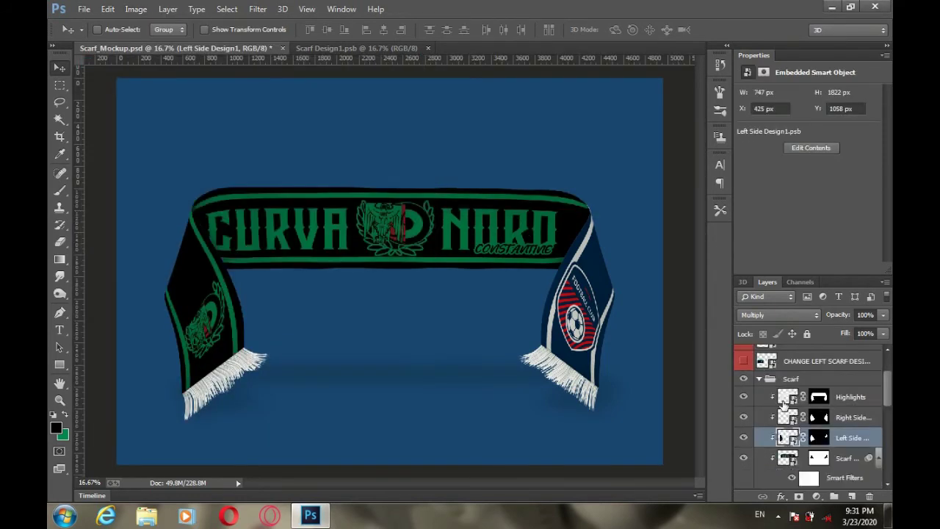
{"action": "double_click", "coordinate": [784, 417]}
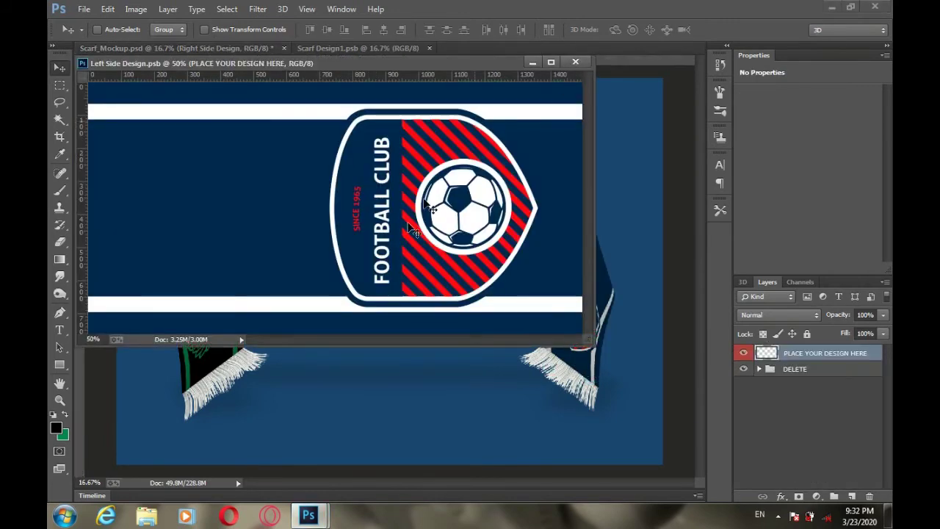
{"action": "double_click", "coordinate": [787, 452]}
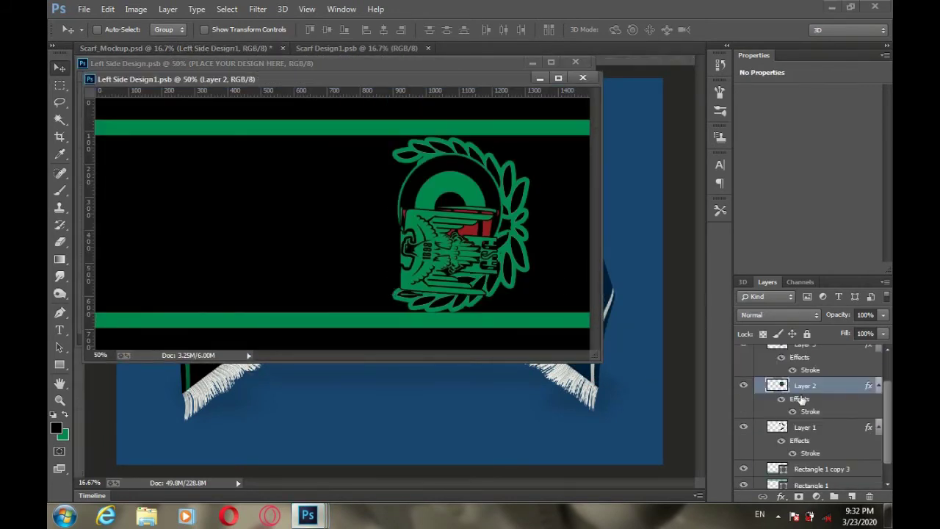
{"action": "left_click_drag", "start_coordinate": [889, 409], "coordinate": [888, 443]}
{"action": "left_click", "coordinate": [811, 448], "text": "ctrl"}
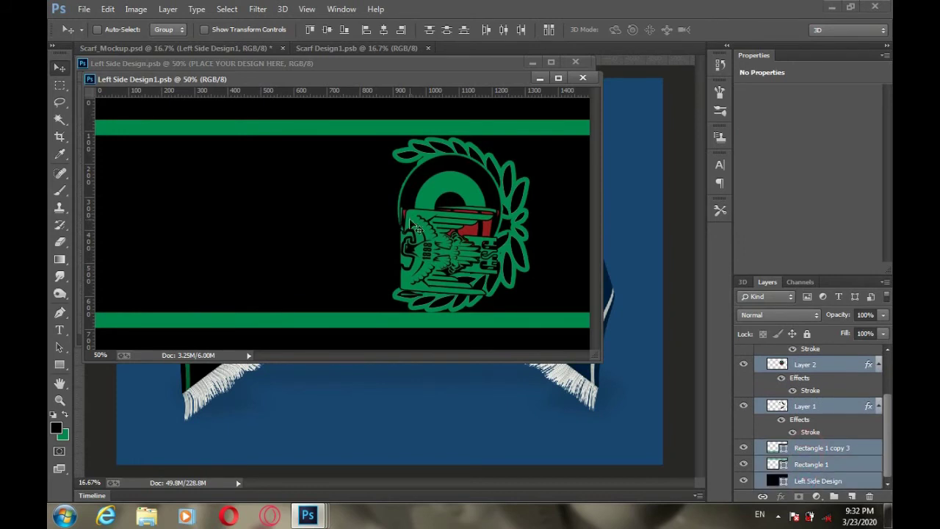
{"action": "left_click_drag", "start_coordinate": [417, 78], "coordinate": [456, 172]}
{"action": "left_click_drag", "start_coordinate": [460, 323], "coordinate": [399, 143]}
{"action": "left_click_drag", "start_coordinate": [435, 215], "coordinate": [438, 279]}
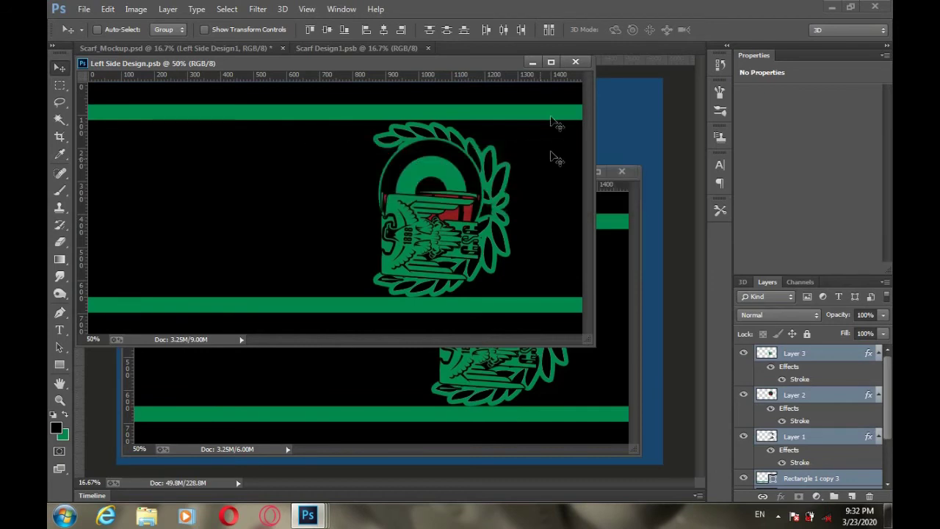
{"action": "left_click", "coordinate": [575, 62]}
{"action": "left_click", "coordinate": [622, 171]}
- Collapse the Scarf group and set the CHANGE BG COLOR layer to a green based on the background swatch
{"action": "scroll", "coordinate": [794, 449], "scroll_direction": "down", "scroll_amount": 3}
{"action": "scroll", "coordinate": [794, 449], "scroll_direction": "up", "scroll_amount": 5}
{"action": "left_click", "coordinate": [759, 434]}
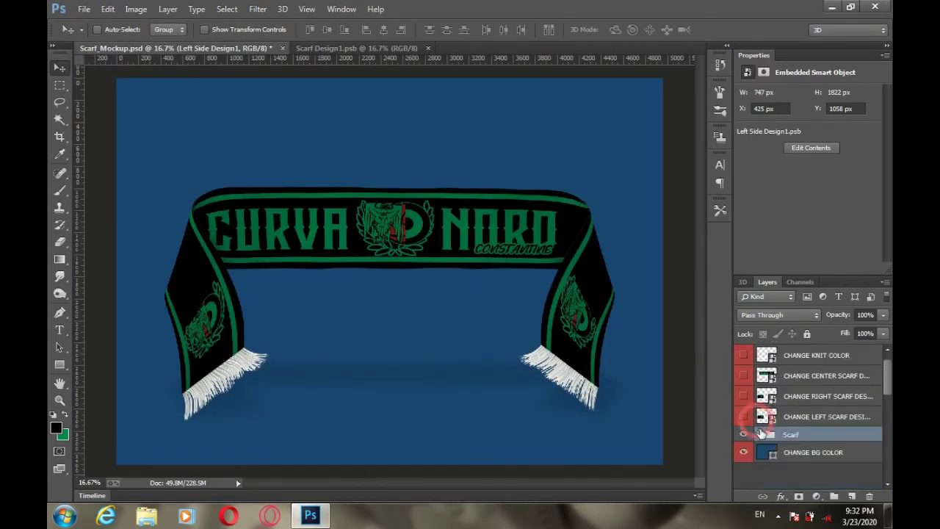
{"action": "double_click", "coordinate": [767, 452]}
{"action": "left_click", "coordinate": [63, 434]}
{"action": "mouse_move", "coordinate": [543, 348]}
{"action": "left_mouse_down"}
{"action": "mouse_move", "coordinate": [516, 279]}
{"action": "mouse_move", "coordinate": [584, 296]}
{"action": "left_mouse_up"}
{"action": "left_click", "coordinate": [725, 216]}
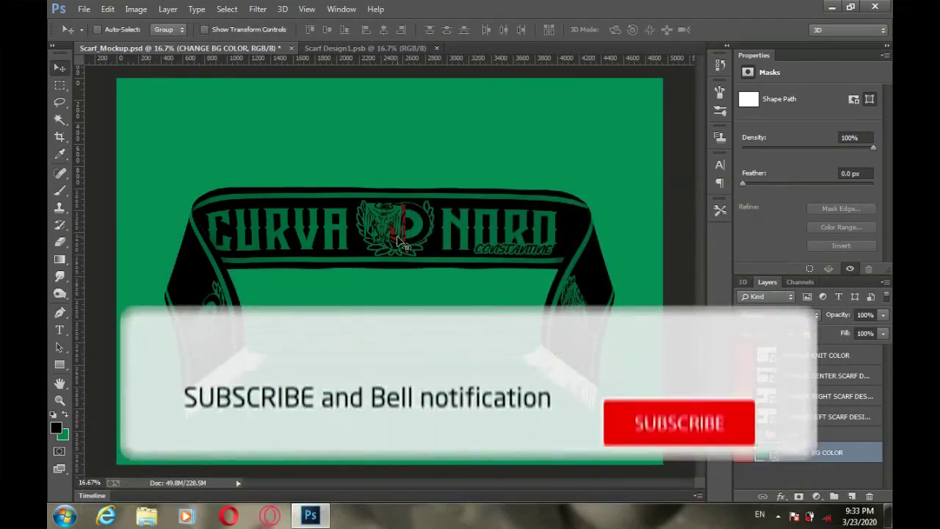